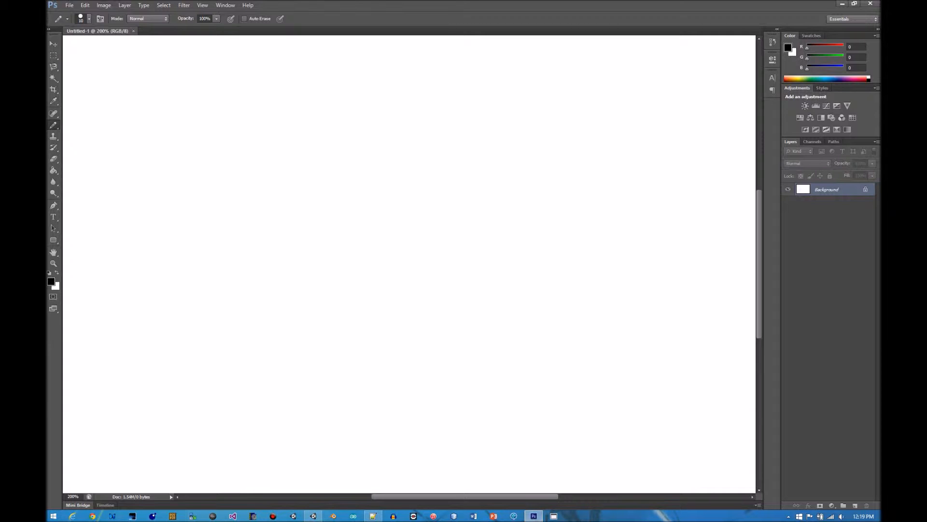
Sketch a mountain ridge, a ground line with tree shapes below it, and a wavy foreground hill line in black
mouse_move(71, 247)
left_mouse_down()
mouse_move(192, 209)
mouse_move(244, 235)
mouse_move(545, 174)
mouse_move(682, 239)
mouse_move(723, 232)
left_mouse_up()
mouse_move(77, 293)
left_mouse_down()
mouse_move(156, 229)
mouse_move(154, 258)
mouse_move(289, 293)
mouse_move(289, 242)
mouse_move(272, 237)
mouse_move(424, 300)
mouse_move(495, 239)
mouse_move(509, 243)
mouse_move(523, 302)
mouse_move(666, 284)
mouse_move(647, 235)
mouse_move(668, 280)
mouse_move(753, 292)
left_mouse_up()
left_click_drag(724, 231, 754, 227)
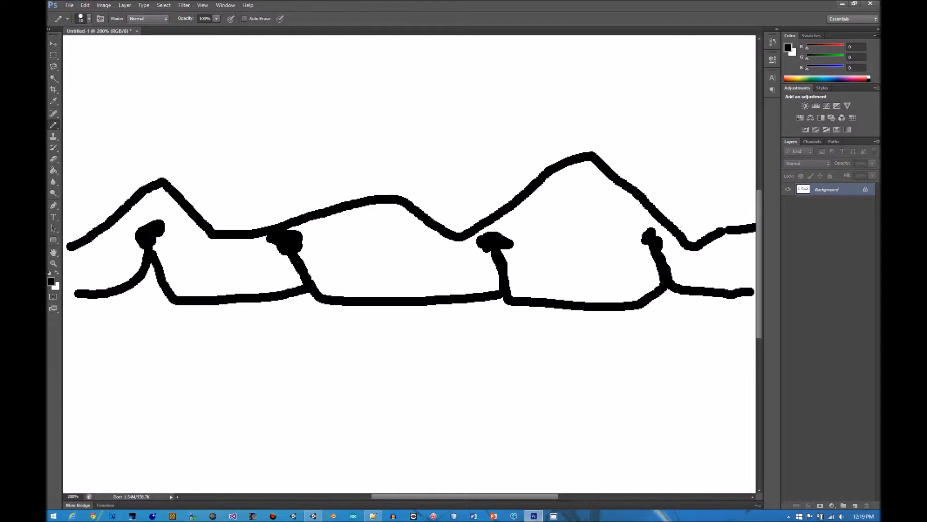
mouse_move(79, 371)
left_mouse_down()
mouse_move(275, 317)
mouse_move(575, 355)
mouse_move(714, 347)
left_mouse_up()
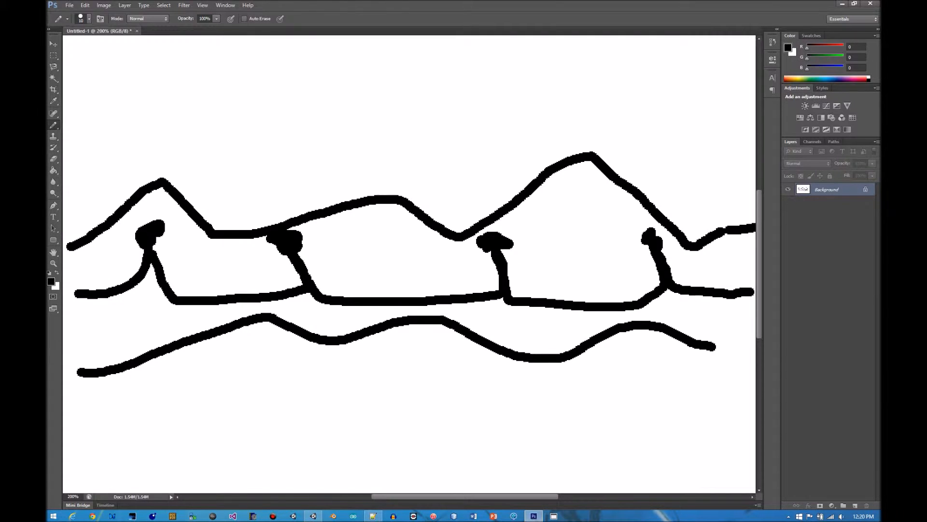
Revert the drawing to its initial blank state in the document history
left_click(773, 42)
left_click(701, 58)
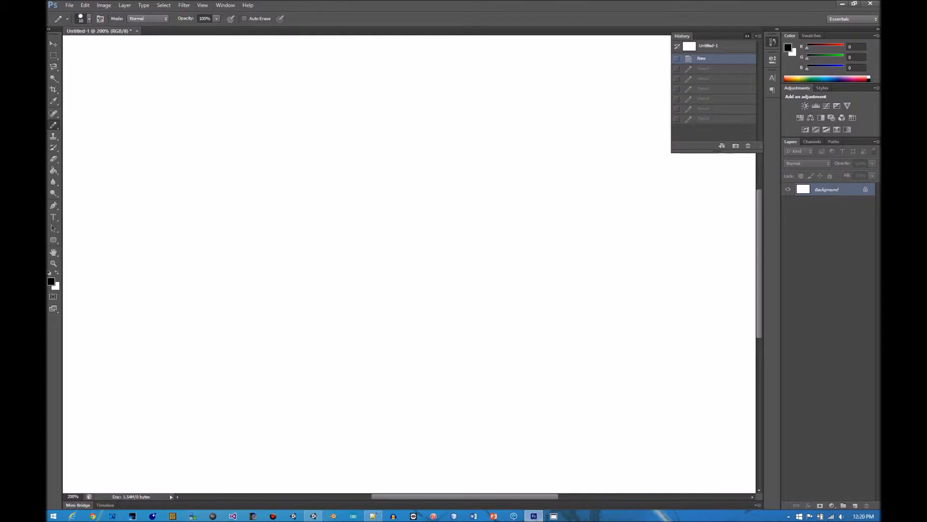
left_click(747, 36)
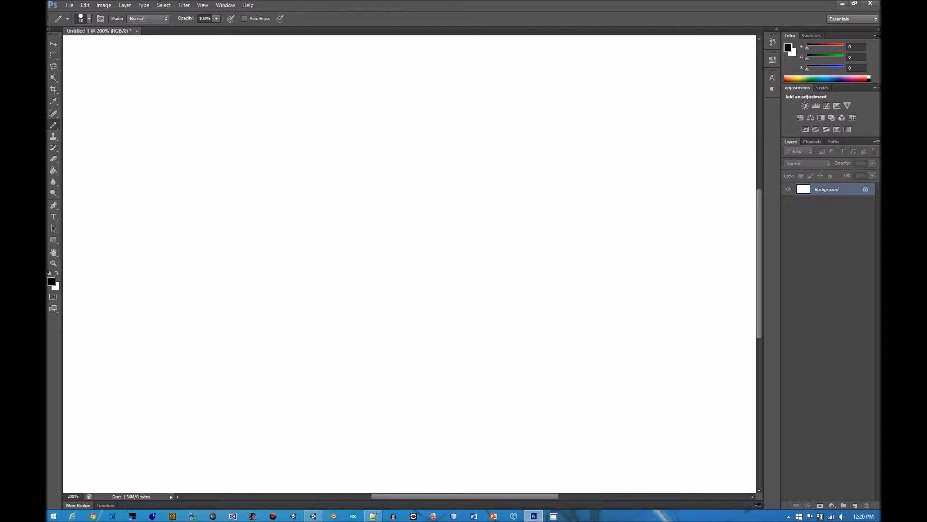
Draw a flying saucer with a dome in the middle of the canvas, flanked by two arrows pointing outward
mouse_move(350, 252)
left_mouse_down()
mouse_move(378, 204)
mouse_move(452, 248)
left_mouse_up()
mouse_move(355, 236)
left_mouse_down()
mouse_move(234, 264)
mouse_move(491, 299)
mouse_move(482, 238)
mouse_move(452, 238)
left_mouse_up()
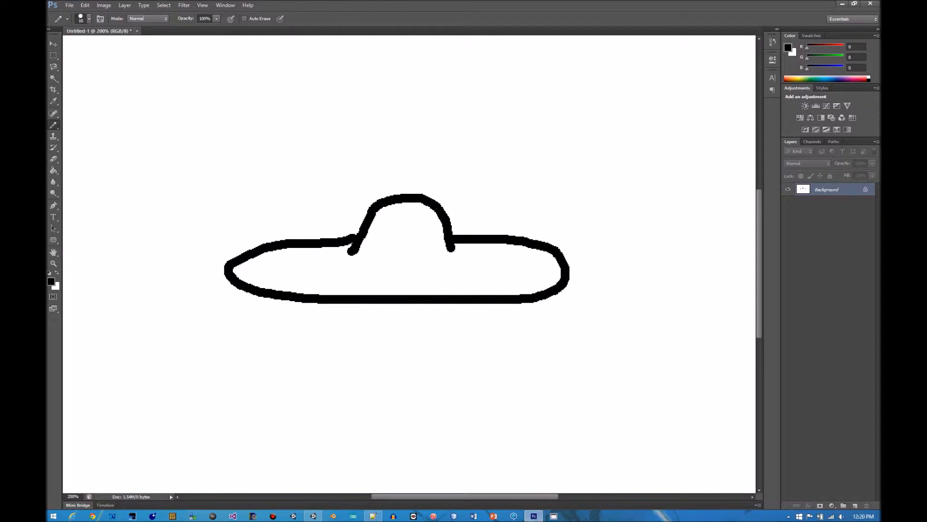
mouse_move(191, 278)
left_mouse_down()
mouse_move(114, 286)
mouse_move(152, 306)
left_mouse_up()
left_click_drag(628, 269, 727, 268)
mouse_move(668, 246)
left_mouse_down()
mouse_move(704, 257)
mouse_move(720, 284)
left_mouse_up()
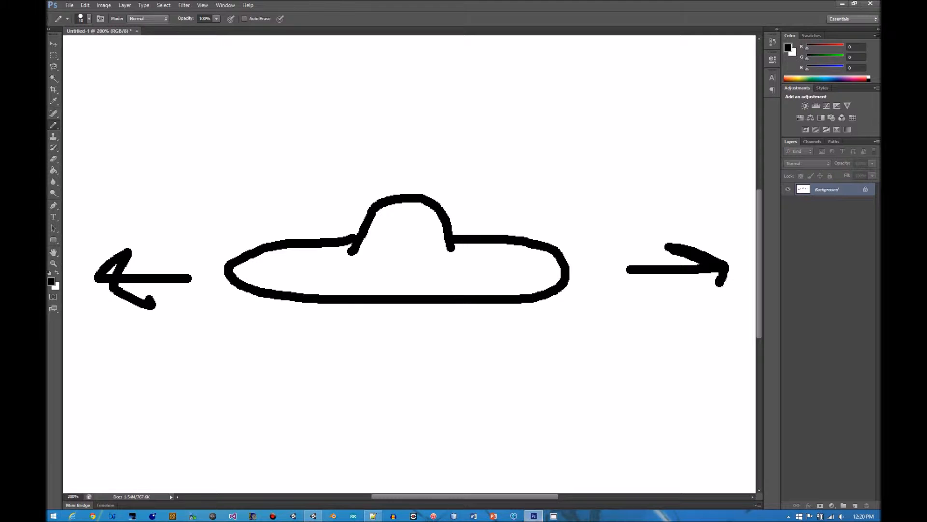
Draw a stick-figure alien with raised arms, two eyes and motion marks beside its hands, below the saucer's left half
mouse_move(288, 381)
left_mouse_down()
mouse_move(316, 420)
mouse_move(284, 382)
left_mouse_up()
left_click_drag(289, 415, 316, 480)
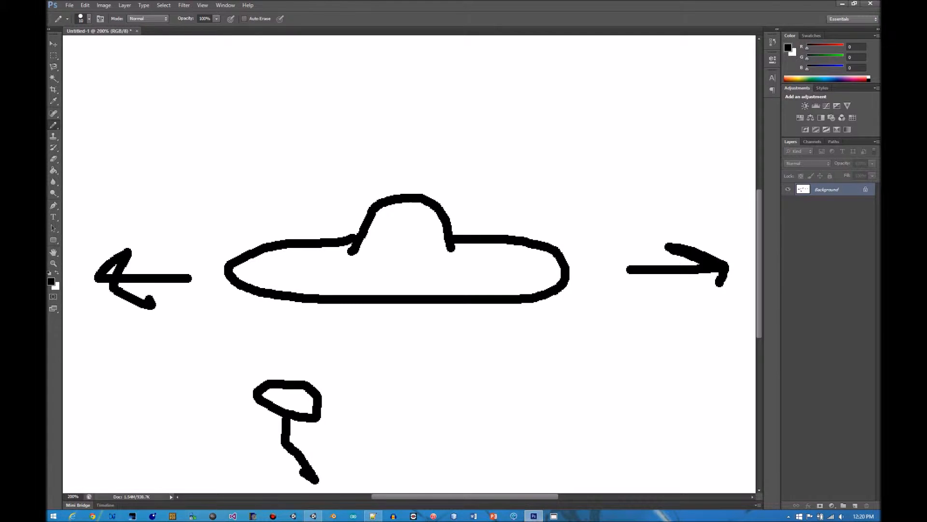
mouse_move(286, 446)
left_mouse_down()
mouse_move(259, 486)
mouse_move(276, 435)
mouse_move(229, 405)
mouse_move(367, 412)
left_mouse_up()
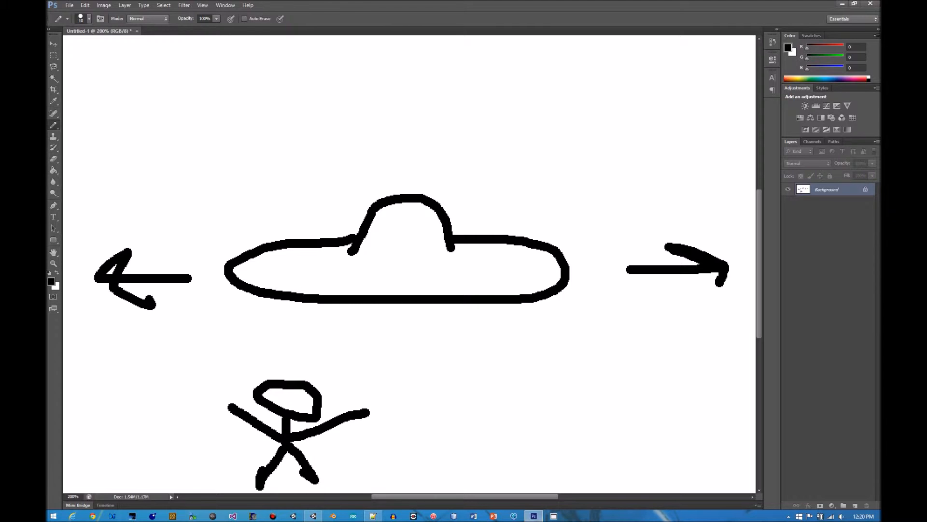
left_click(299, 400)
left_click(283, 397)
left_click_drag(216, 396, 210, 412)
left_click_drag(380, 400, 389, 419)
left_click_drag(378, 441, 351, 444)
Draw a vertical beam under the saucer with two side lines and a zigzag line between them
left_click_drag(366, 309, 360, 467)
left_click(442, 316)
left_click_drag(442, 316, 437, 469)
mouse_move(404, 466)
left_mouse_down()
mouse_move(412, 350)
mouse_move(400, 333)
left_mouse_up()
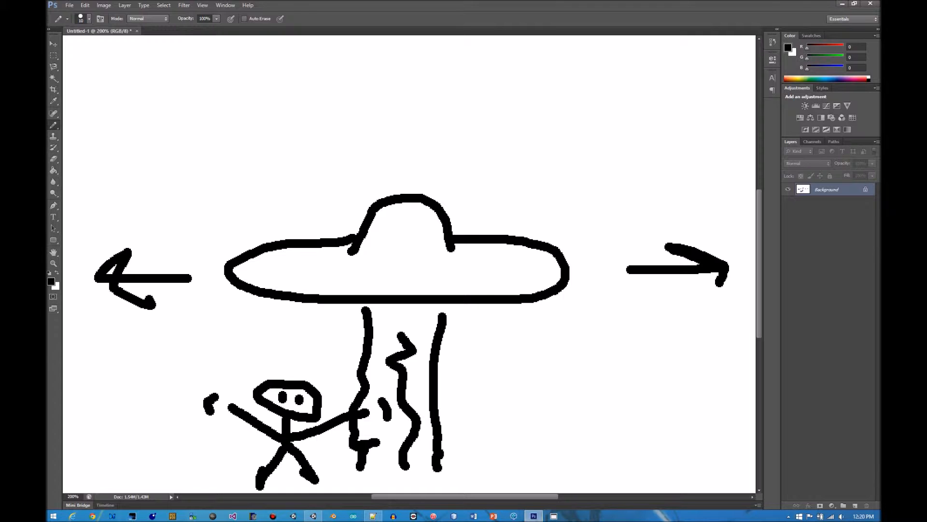
Draw a second stick figure at the lower right with a dashed line of fire running toward the alien
mouse_move(665, 367)
left_mouse_down()
mouse_move(685, 389)
mouse_move(662, 370)
mouse_move(671, 414)
mouse_move(610, 423)
mouse_move(601, 414)
left_mouse_up()
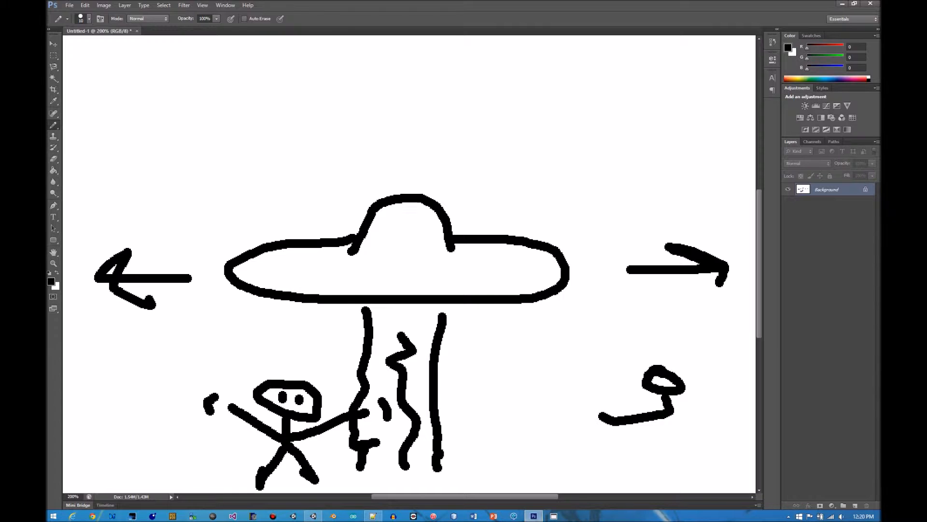
mouse_move(661, 401)
left_mouse_down()
mouse_move(680, 461)
mouse_move(647, 485)
mouse_move(692, 482)
mouse_move(703, 431)
mouse_move(648, 435)
left_mouse_up()
left_click_drag(593, 416, 520, 422)
left_click_drag(516, 423, 495, 424)
left_click_drag(487, 424, 449, 426)
left_click_drag(432, 427, 425, 428)
left_click_drag(412, 428, 390, 425)
left_click_drag(372, 424, 358, 425)
Scribble over the alien stick figure's head and body
left_click_drag(293, 399, 300, 428)
mouse_move(247, 411)
left_mouse_down()
mouse_move(304, 454)
mouse_move(316, 435)
left_mouse_up()
left_click_drag(283, 396, 273, 428)
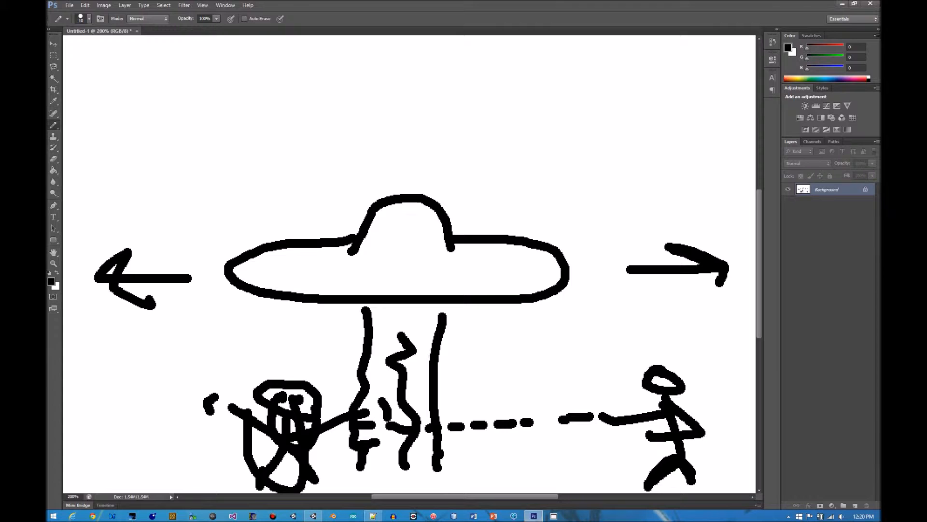
Draw three rounded shapes above the saucer and a long vertical line through its left end down to the alien
mouse_move(119, 51)
left_mouse_down()
mouse_move(107, 48)
mouse_move(137, 47)
left_mouse_up()
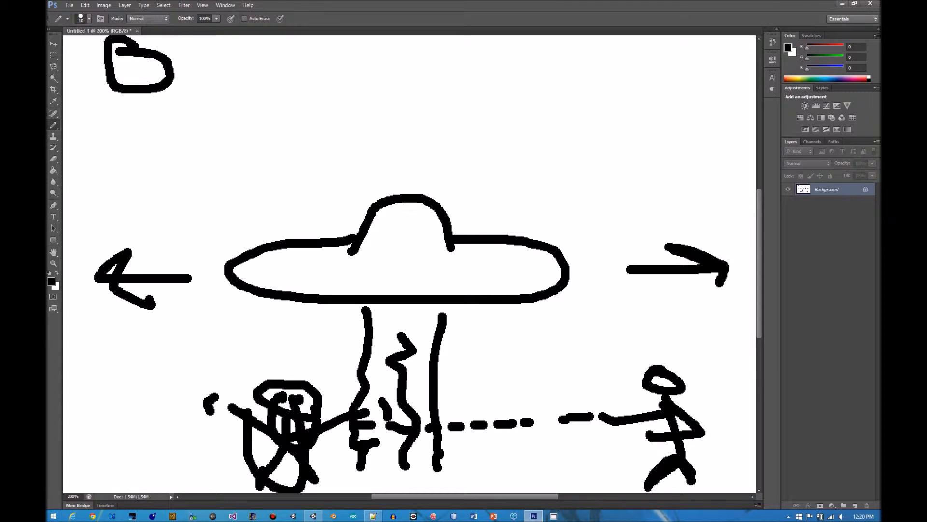
mouse_move(216, 45)
left_mouse_down()
mouse_move(190, 67)
mouse_move(215, 45)
left_mouse_up()
mouse_move(233, 180)
left_mouse_down()
mouse_move(242, 338)
mouse_move(213, 370)
mouse_move(257, 388)
left_mouse_up()
mouse_move(328, 46)
left_mouse_down()
mouse_move(409, 70)
mouse_move(324, 46)
left_mouse_up()
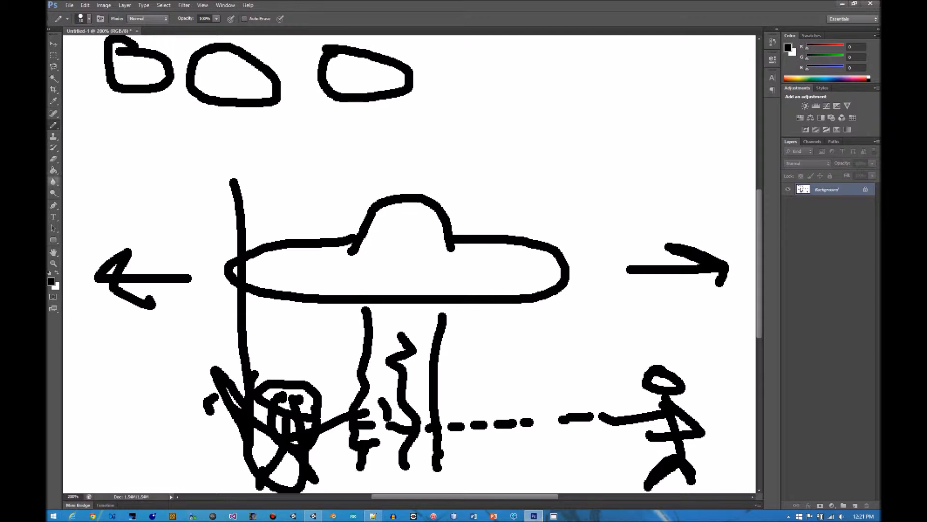
Draw the lower edge of the saucer's dome and a three-peaked mountain ridge above the saucer
mouse_move(344, 247)
left_mouse_down()
mouse_move(461, 269)
mouse_move(464, 246)
left_mouse_up()
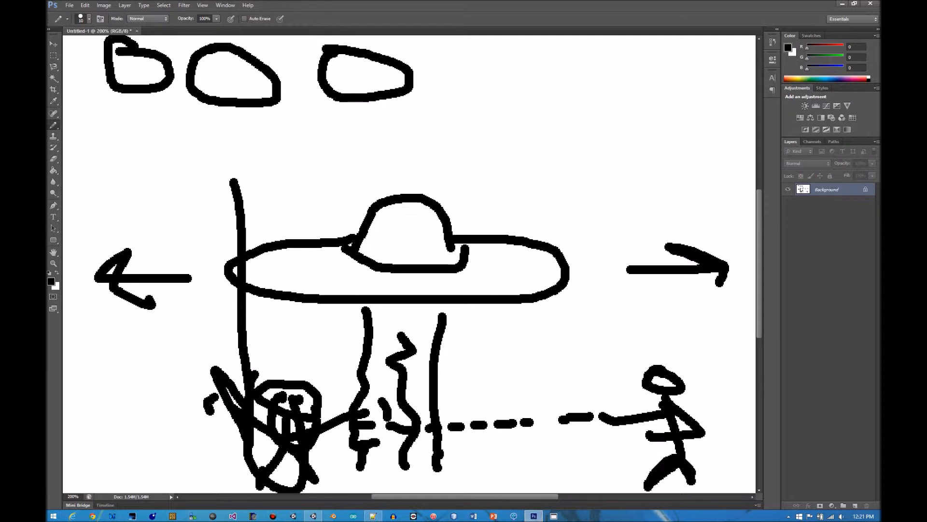
mouse_move(85, 230)
left_mouse_down()
mouse_move(187, 171)
mouse_move(456, 106)
mouse_move(695, 136)
mouse_move(754, 179)
left_mouse_up()
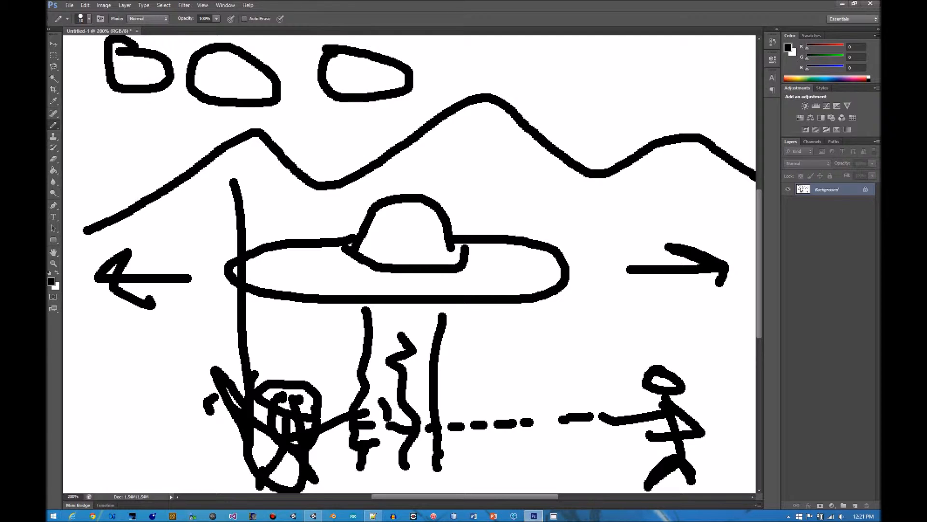
mouse_move(135, 95)
left_mouse_down()
mouse_move(147, 96)
mouse_move(122, 99)
mouse_move(121, 79)
left_mouse_up()
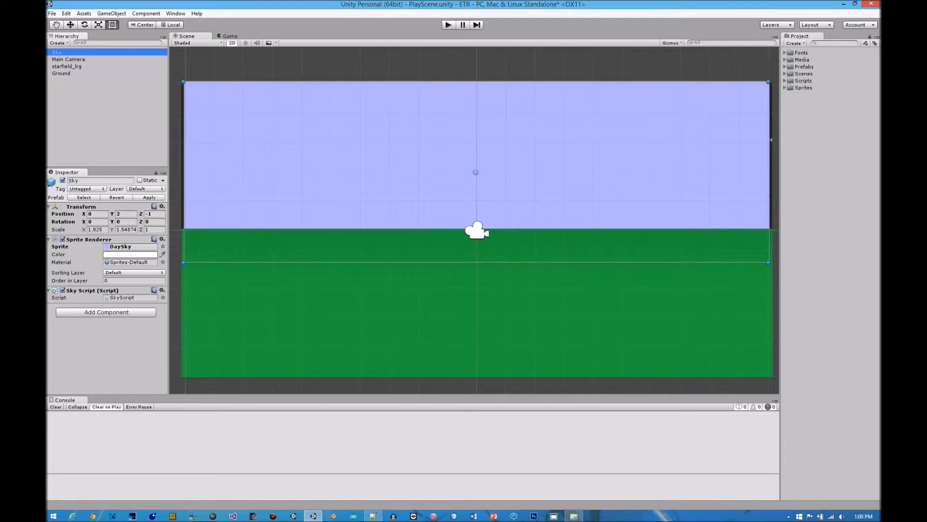
Switch to the PlayScene in Unity, inspect the Main Camera's settings and preview, and enlarge the inspector area
left_click(68, 60)
scroll(475, 222, "down", 2)
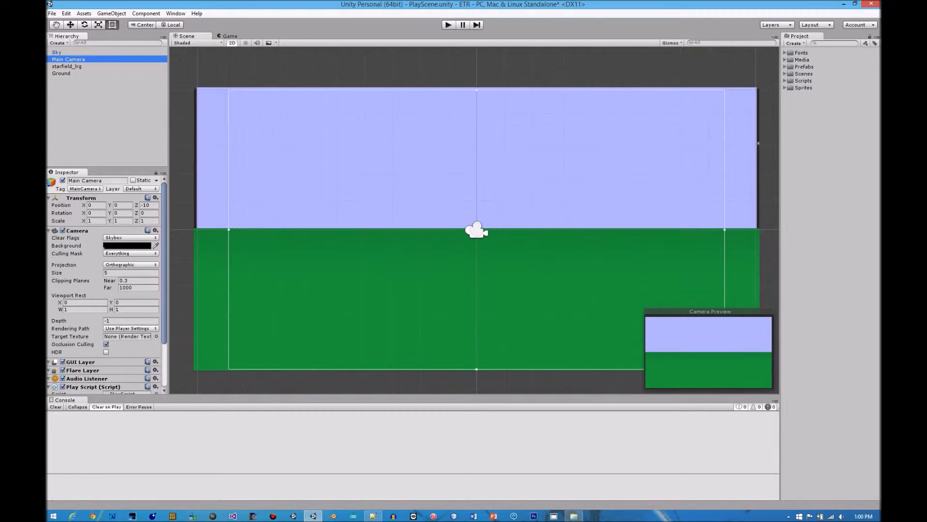
scroll(475, 221, "up", 1)
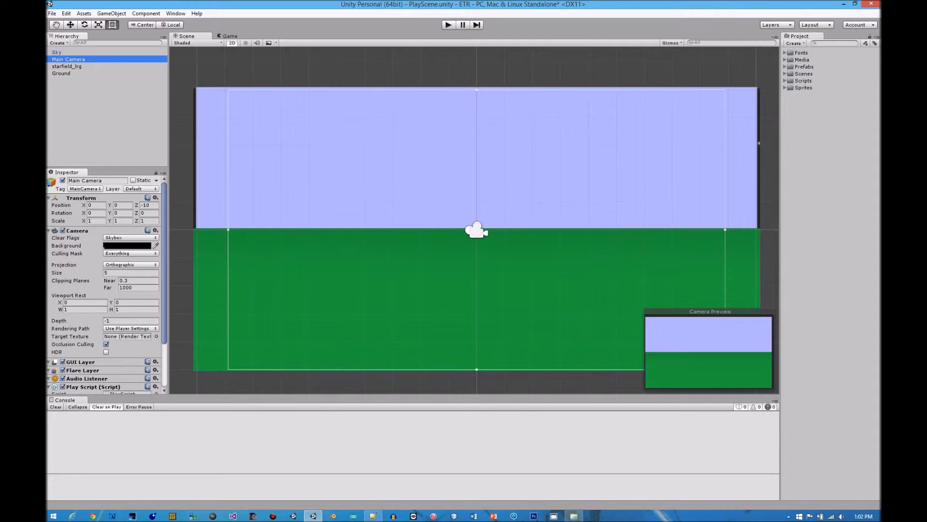
left_click_drag(108, 168, 108, 154)
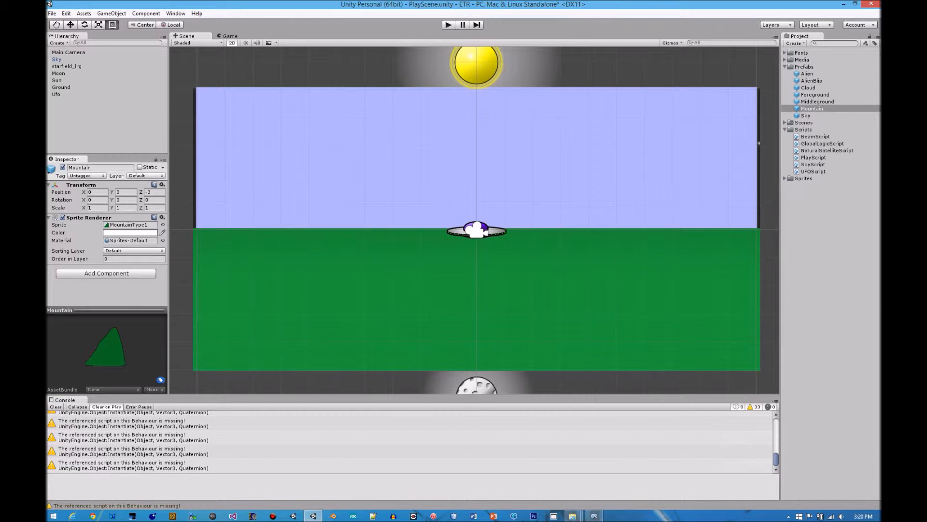
Look over the scene's background elements and run the game in play mode
scroll(473, 222, "up", 10)
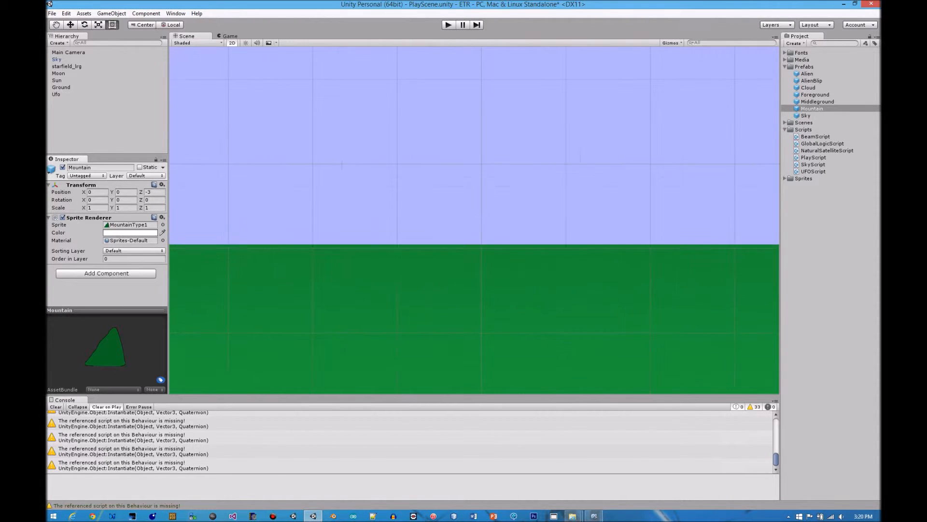
scroll(480, 241, "down", 1)
scroll(474, 222, "down", 8)
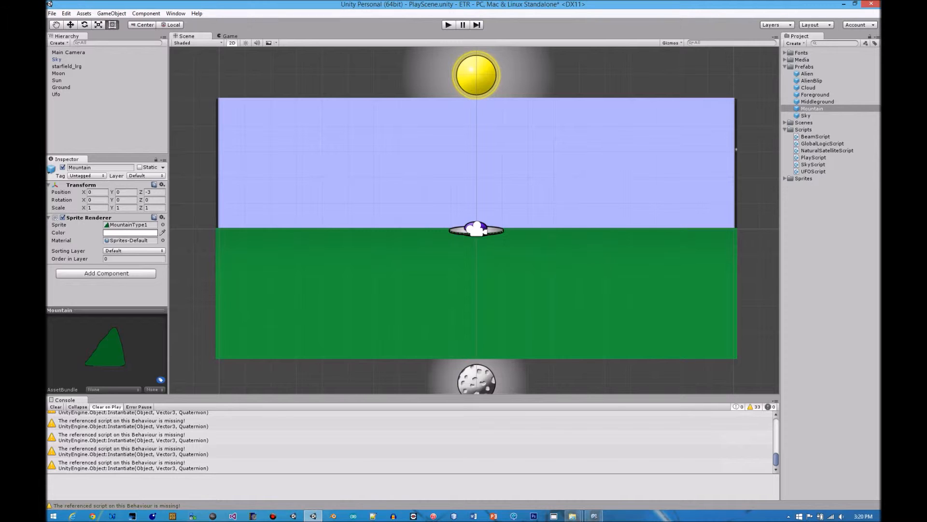
key("ctrl+p")
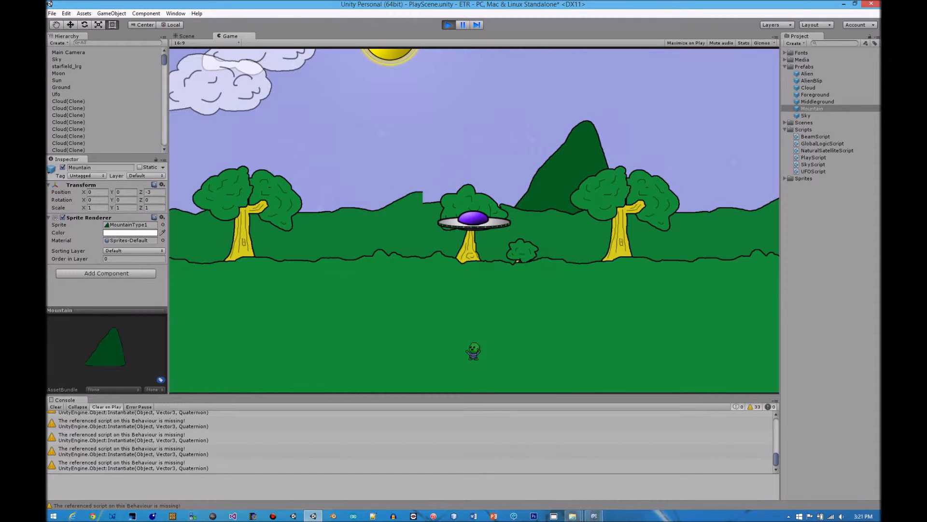
View the Alien_Main sprite sheet from the Alien sprites in the Sprite Editor, and close the editor
left_click(785, 179)
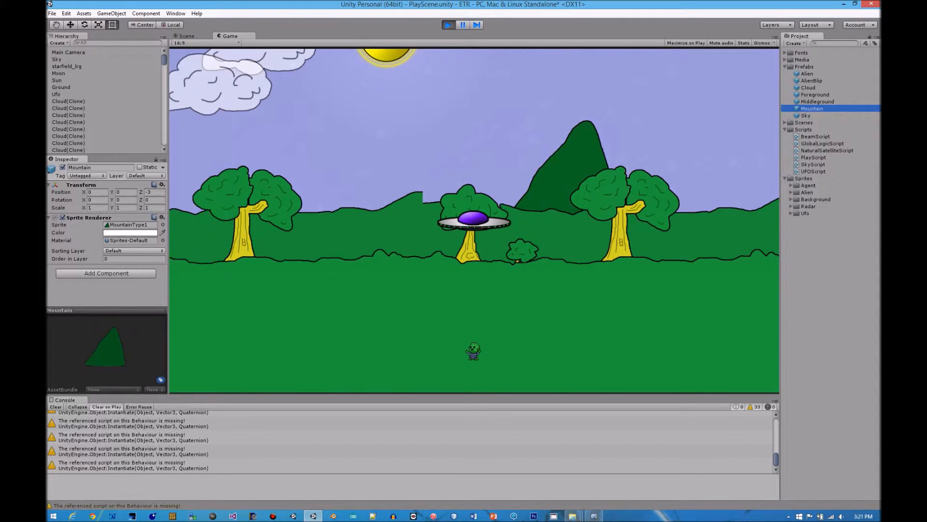
left_click(791, 192)
left_click(820, 199)
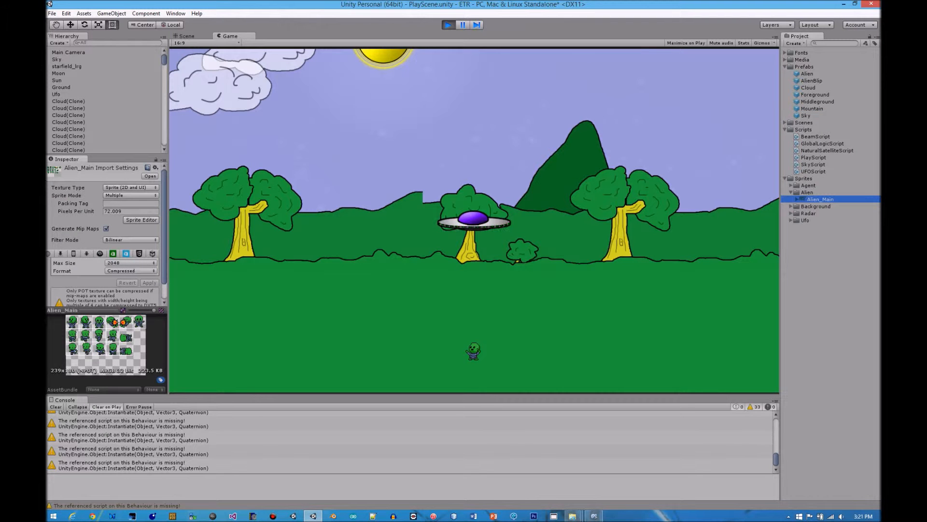
left_click(141, 220)
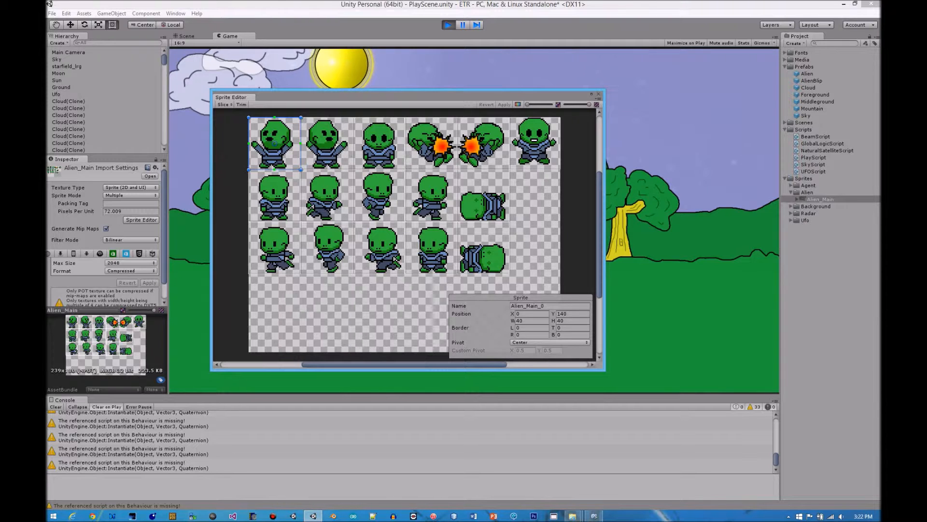
key("alt+F4")
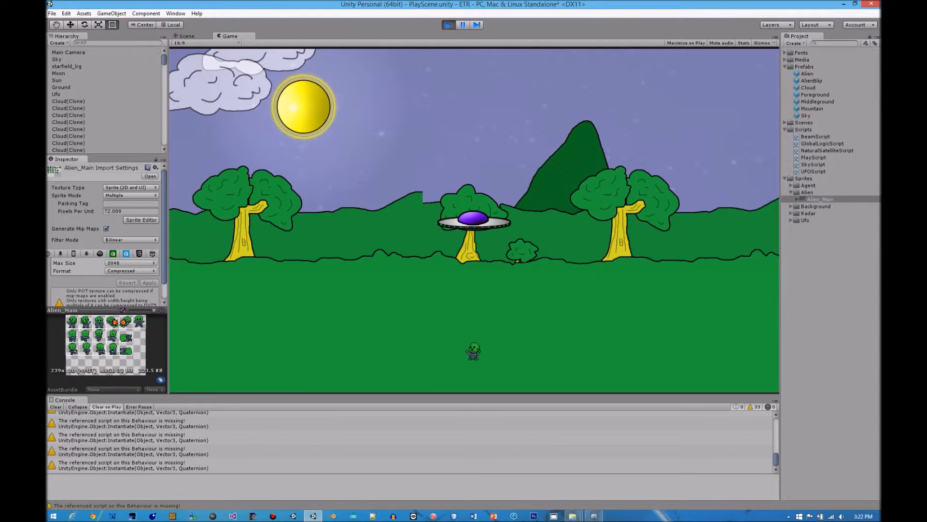
Stop the running game, select the Moon object and run the game again to watch its transform
key("ctrl+p")
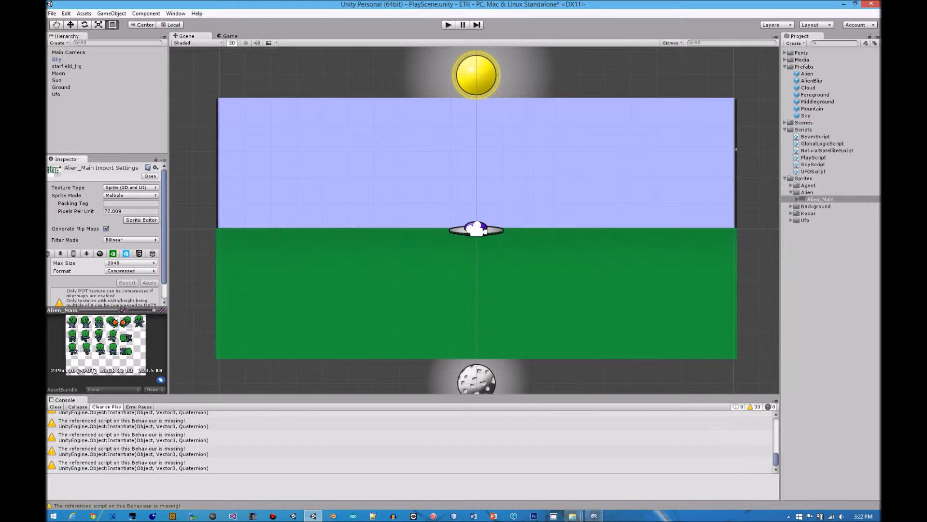
left_click(59, 73)
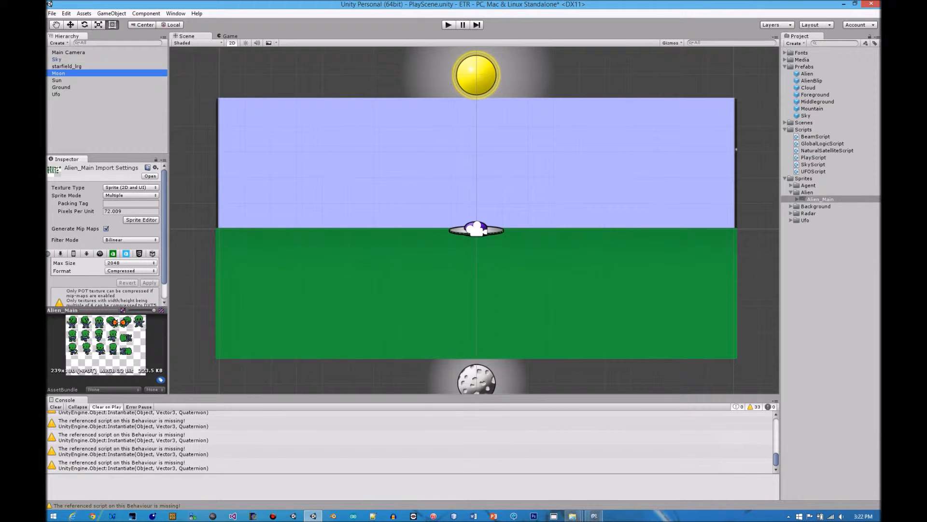
key("ctrl+p")
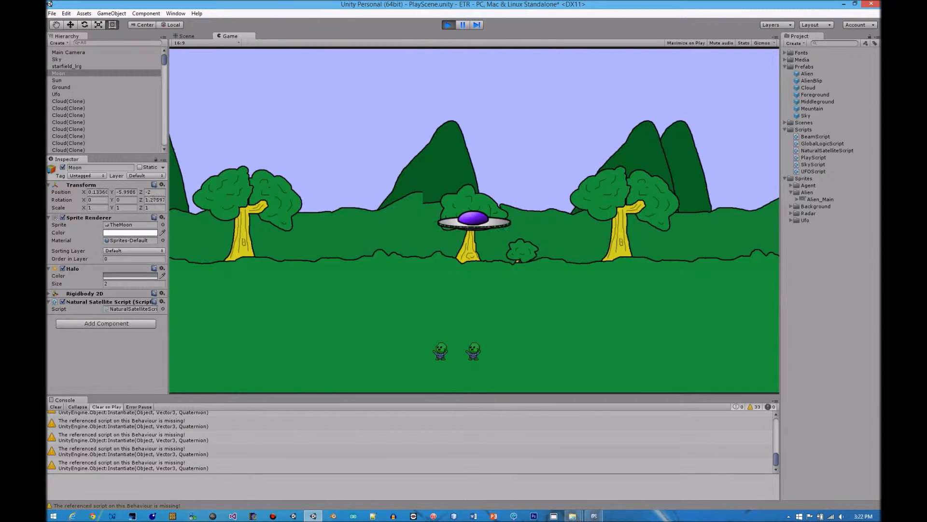
Look through the cloned clouds, mountains, middleground, foreground and aliens in the running scene's hierarchy, and focus the game view
scroll(106, 101, "down", 10)
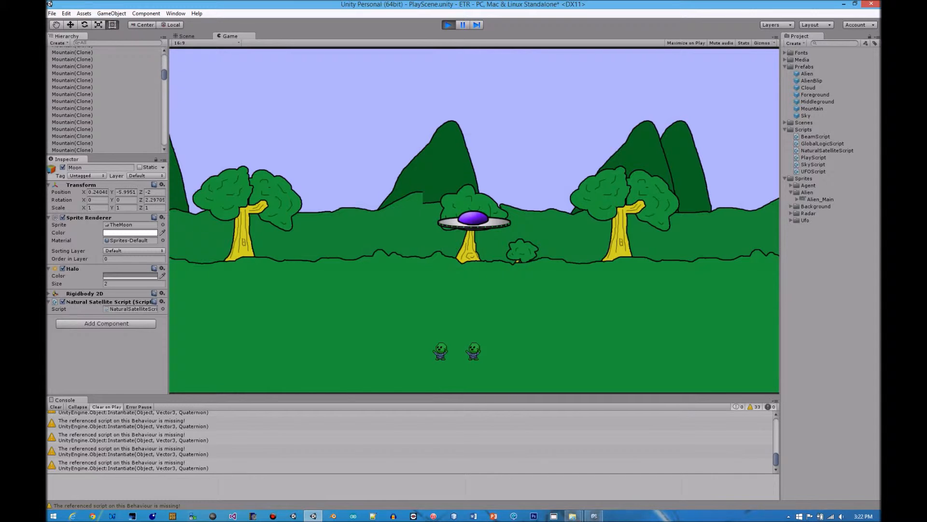
scroll(106, 100, "down", 10)
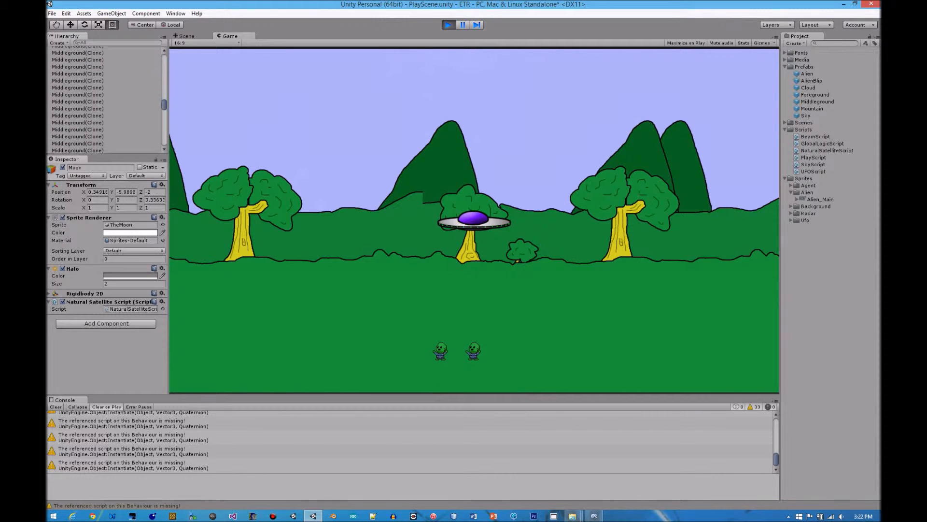
scroll(106, 101, "down", 4)
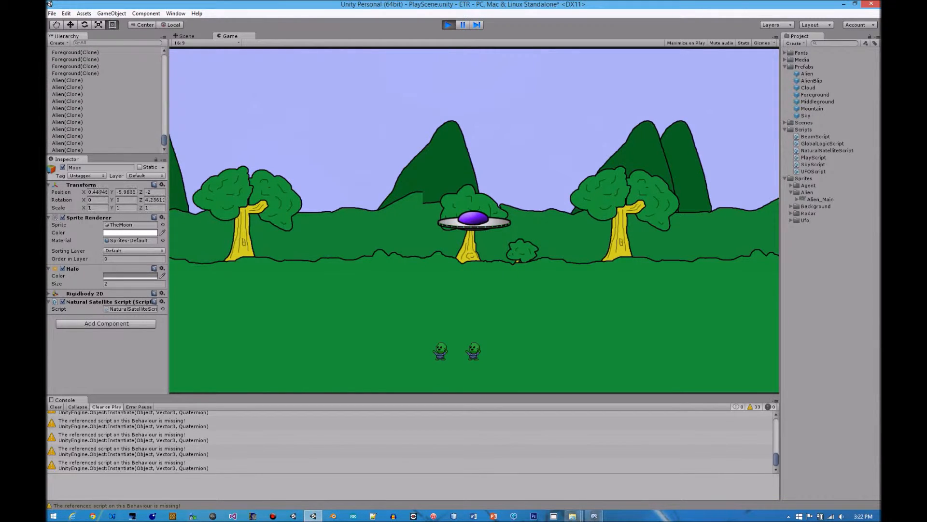
scroll(106, 101, "up", 20)
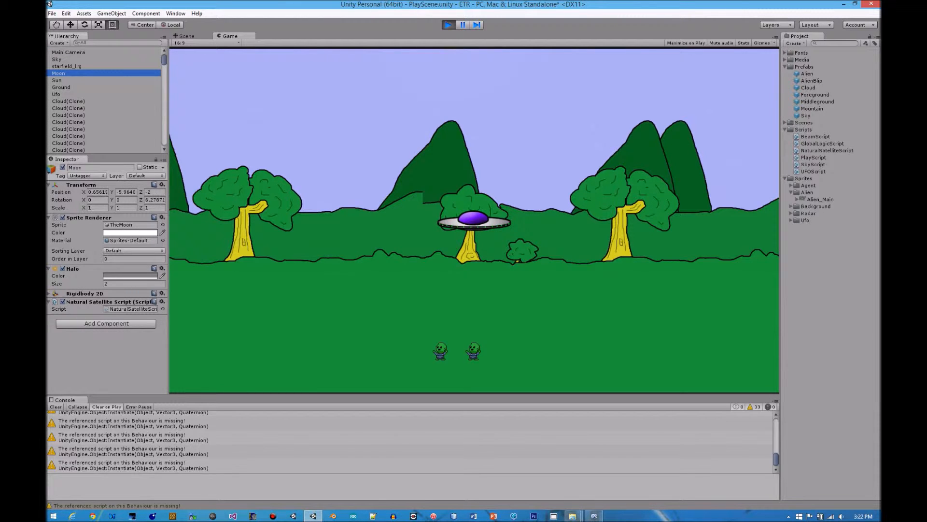
left_click(473, 220)
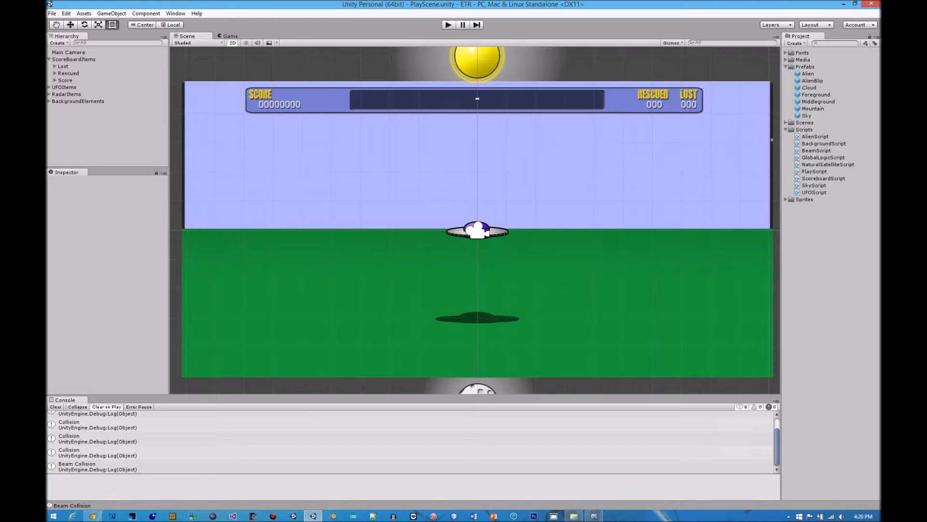
Select GlobalLogicScript among the project's scripts to view its code
left_click(823, 157)
left_click(823, 164)
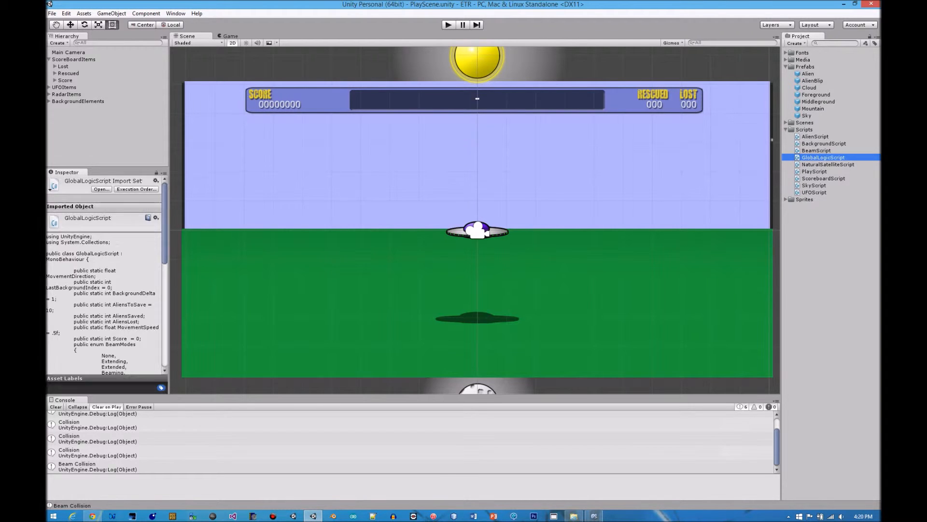
View the code of PlayScript, ScoreboardScript, SkyScript and UFOScript, and collapse the ScoreBoardItems group in the hierarchy
left_click(815, 172)
left_click(823, 179)
left_click(814, 185)
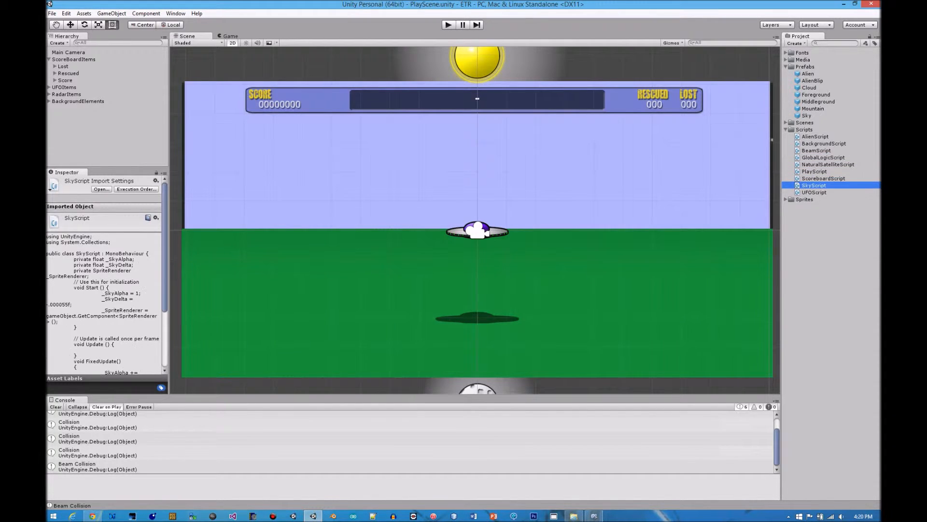
left_click(813, 192)
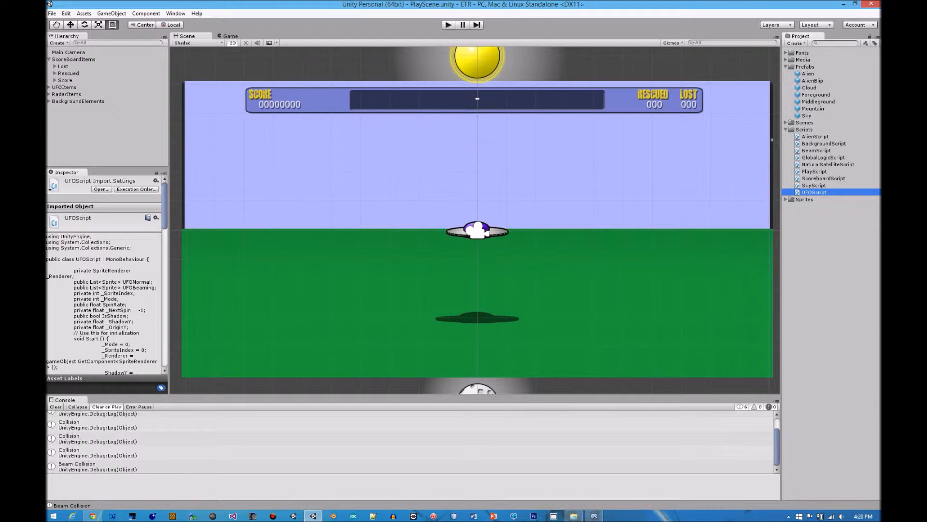
left_click(49, 60)
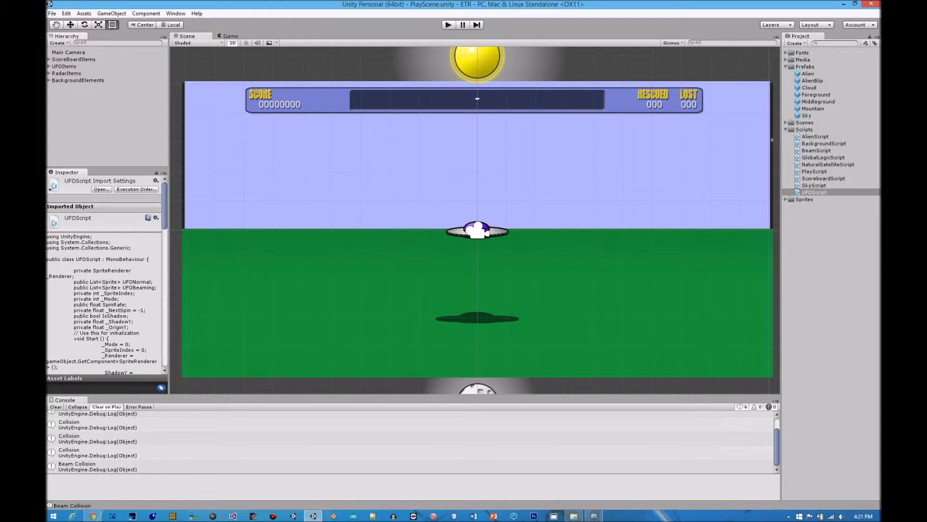
Run the game and fly the UFO in both directions across the landscape to find the aliens on the ground
key("ctrl+p")
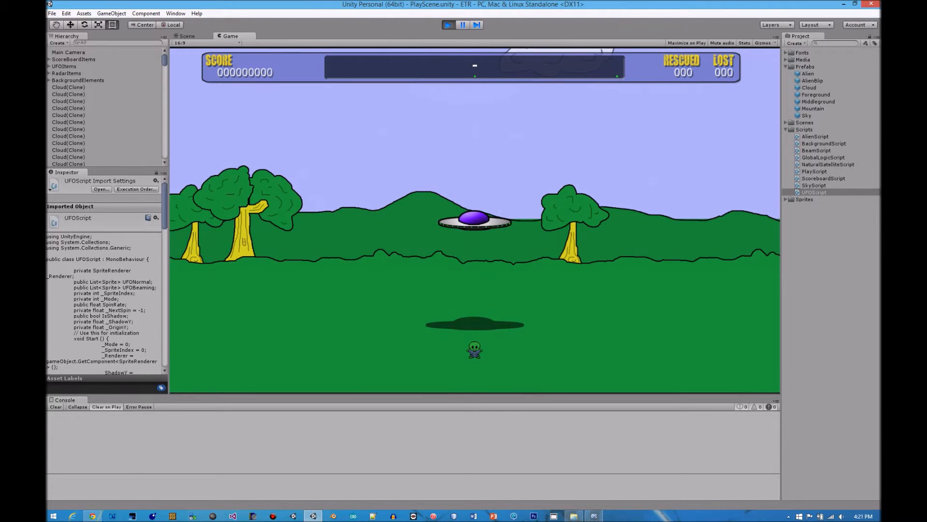
key("Left")
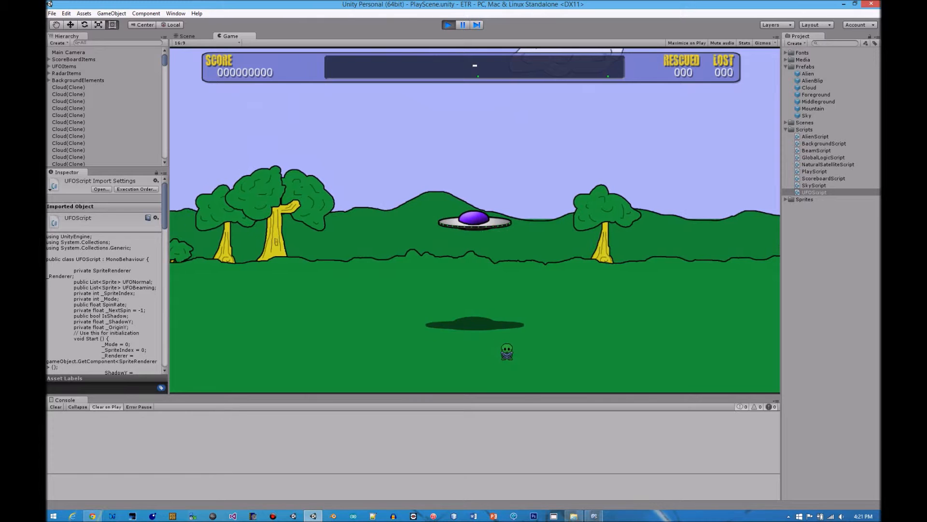
key("Left")
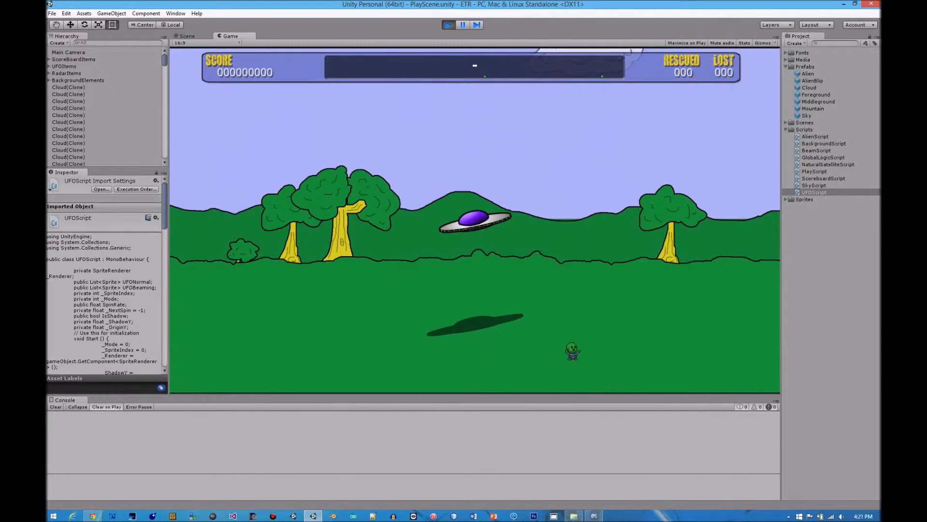
key("Left")
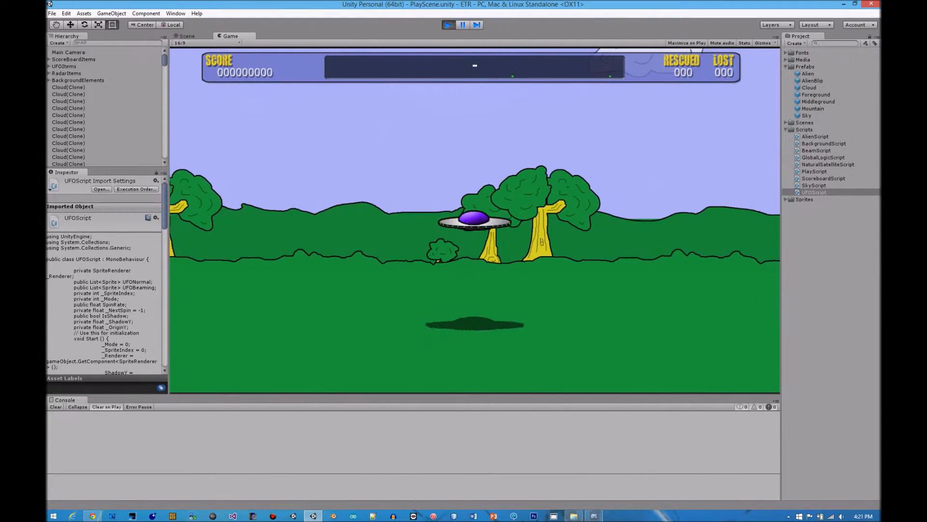
key("Right")
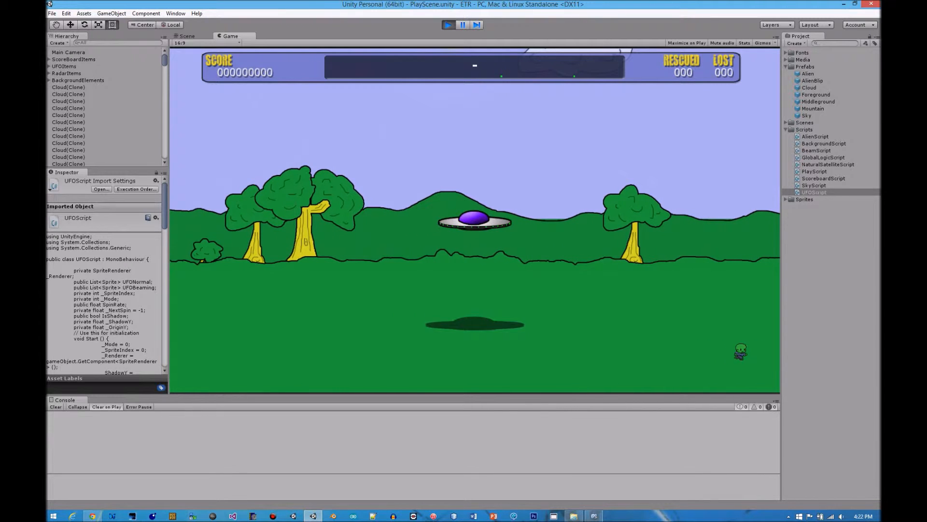
key("Right")
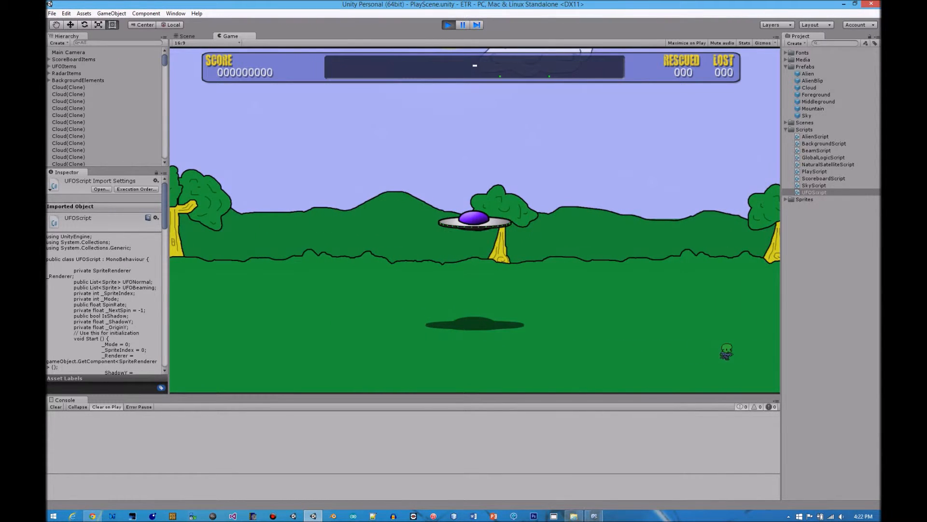
key("Right")
key("Right")
key("Right")
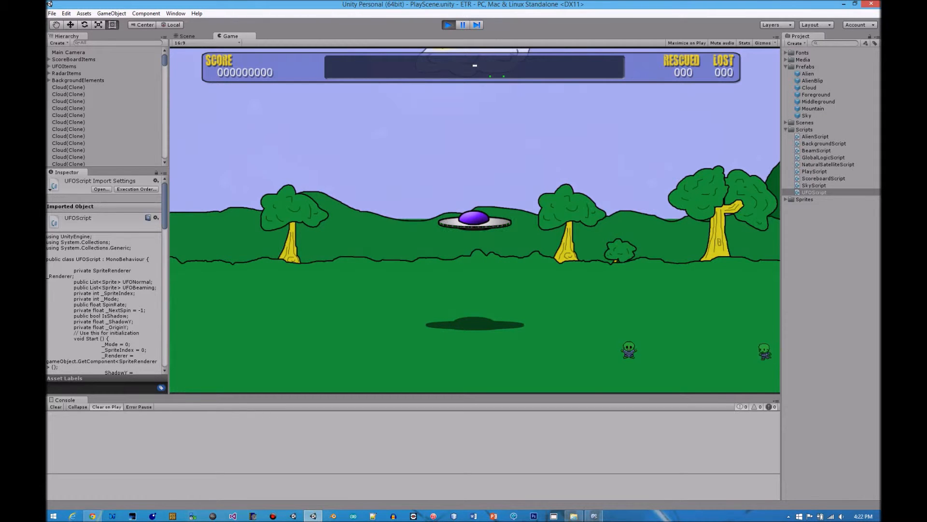
key("Right")
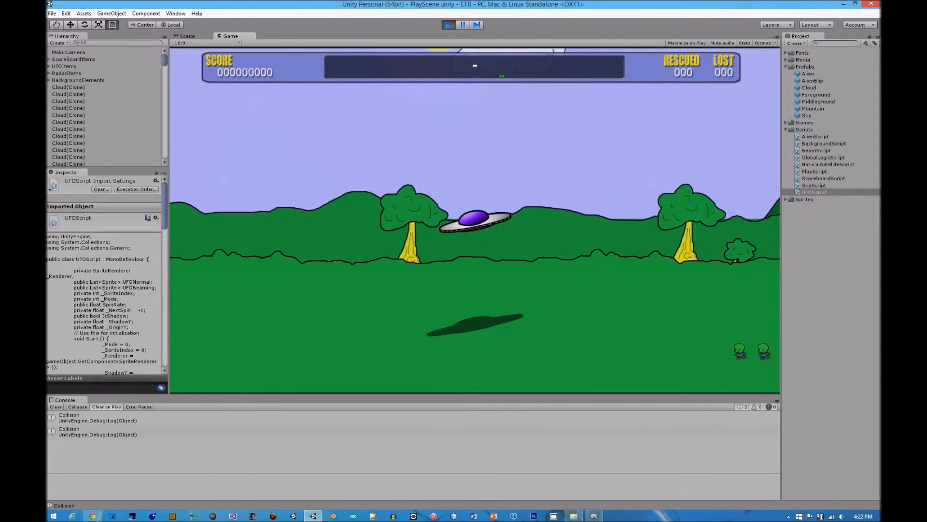
Steer the UFO over the pair of aliens standing together and beam both aboard
key("Left")
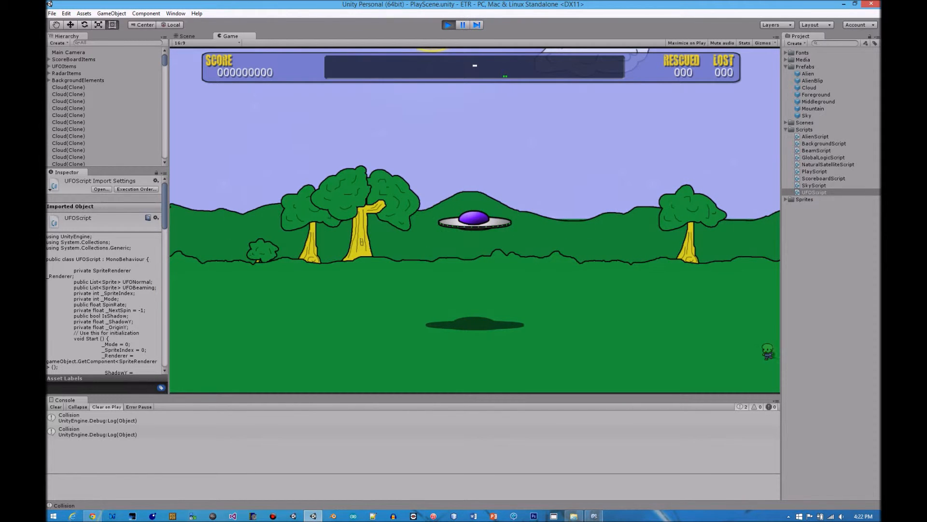
key("Right")
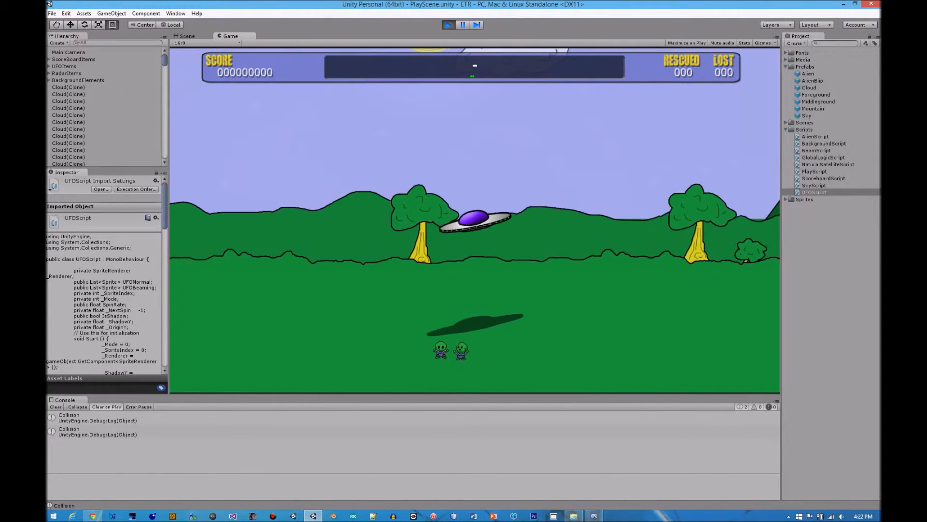
key("space")
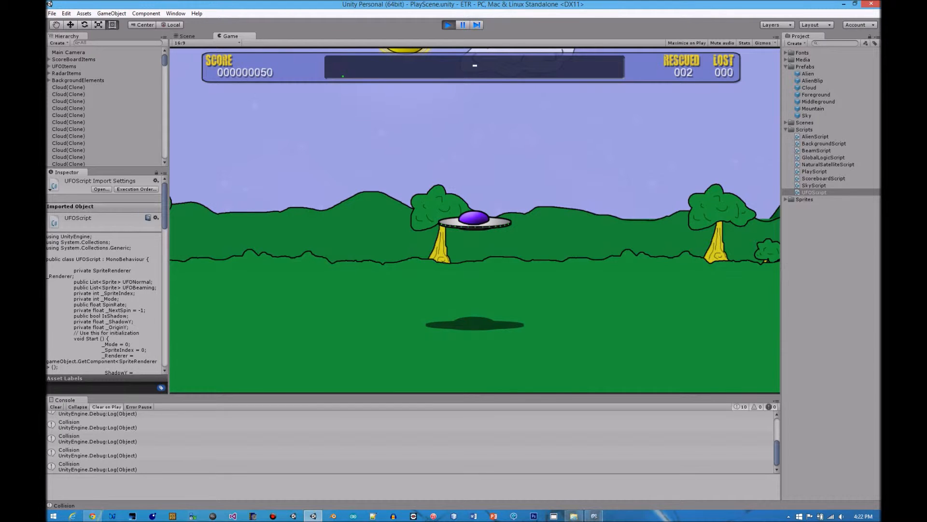
Fly the UFO over the next lone alien shown on the radar and test the beam on it
key("Left")
key("Left")
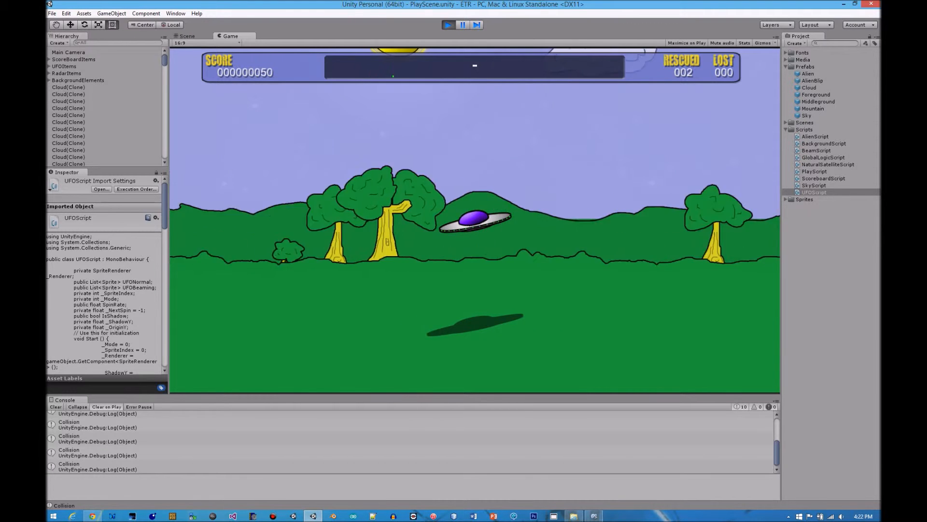
key("Right")
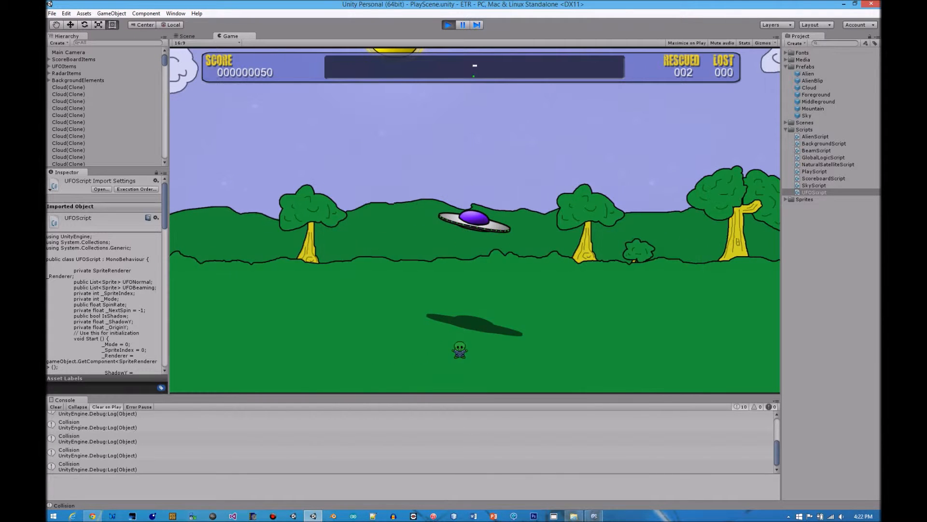
key("Left")
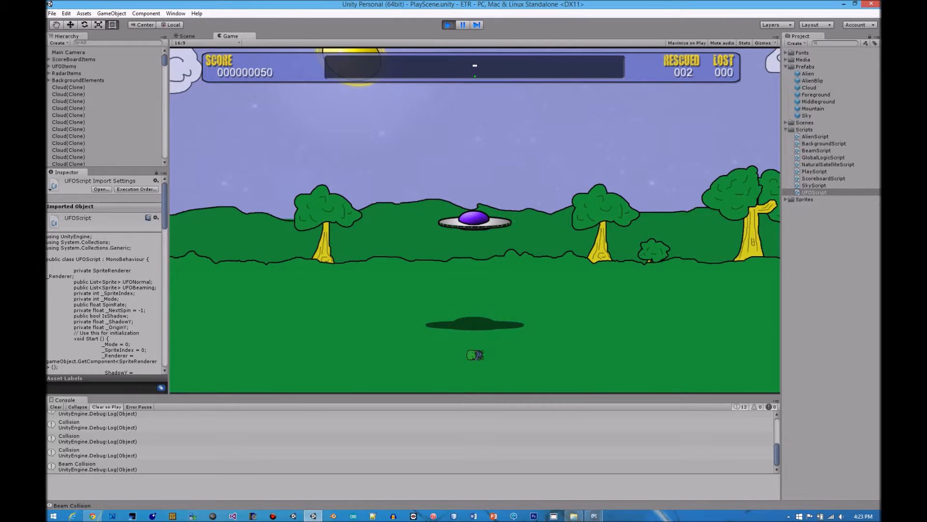
Fly the UFO back and forth around the fallen alien, return above it and beam it aboard
key("Left")
key("Right")
key("Left")
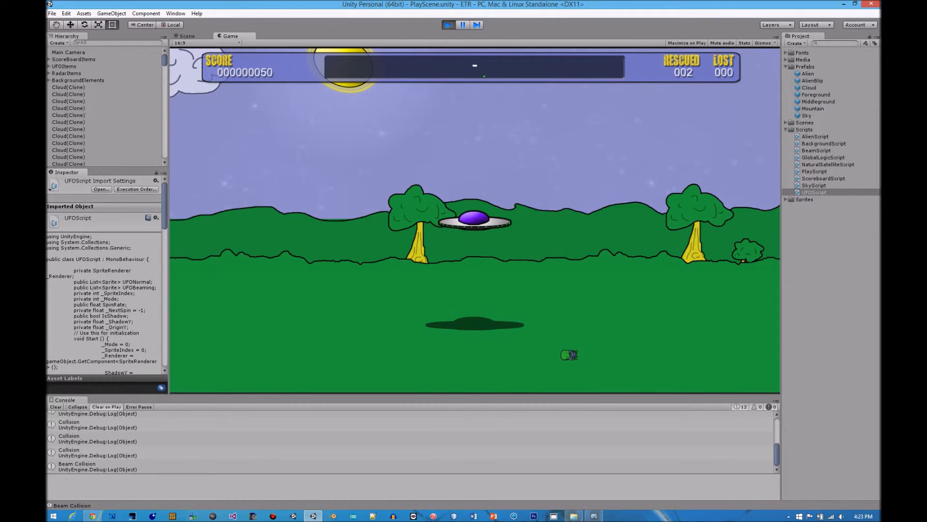
key("Right")
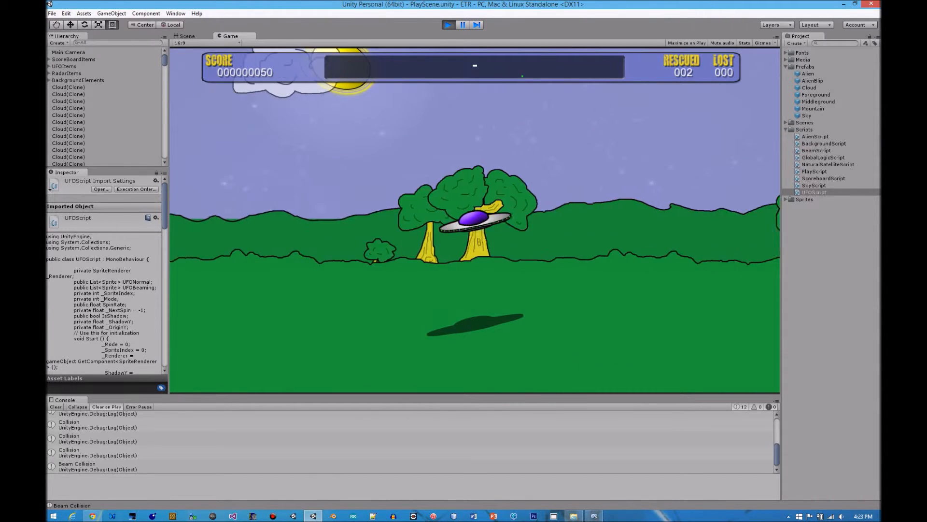
key("Right")
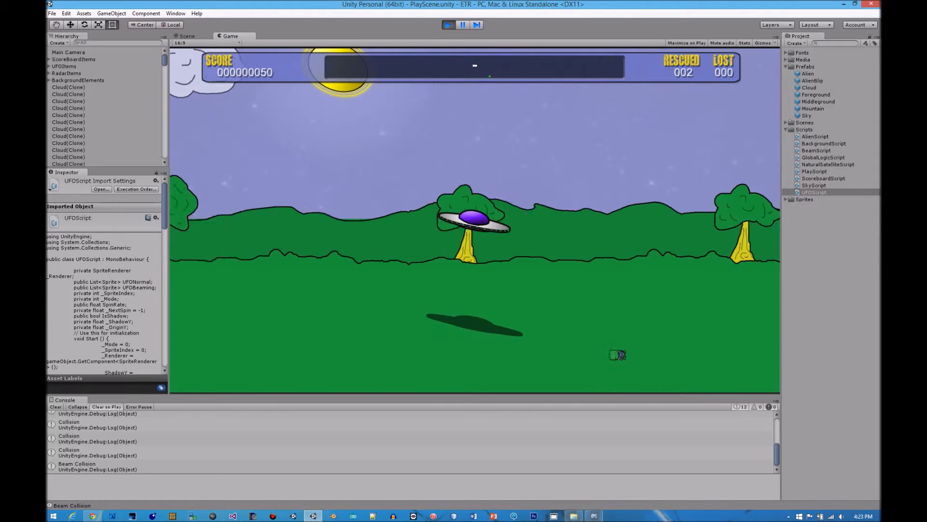
key("Left")
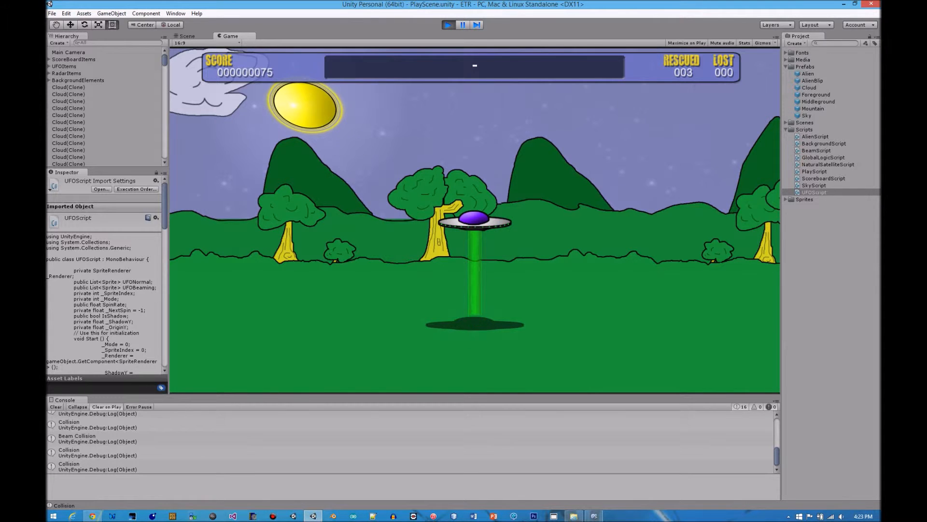
Fly the UFO back and forth to watch the clouds, mountains and trees scroll at different speeds
key("Left")
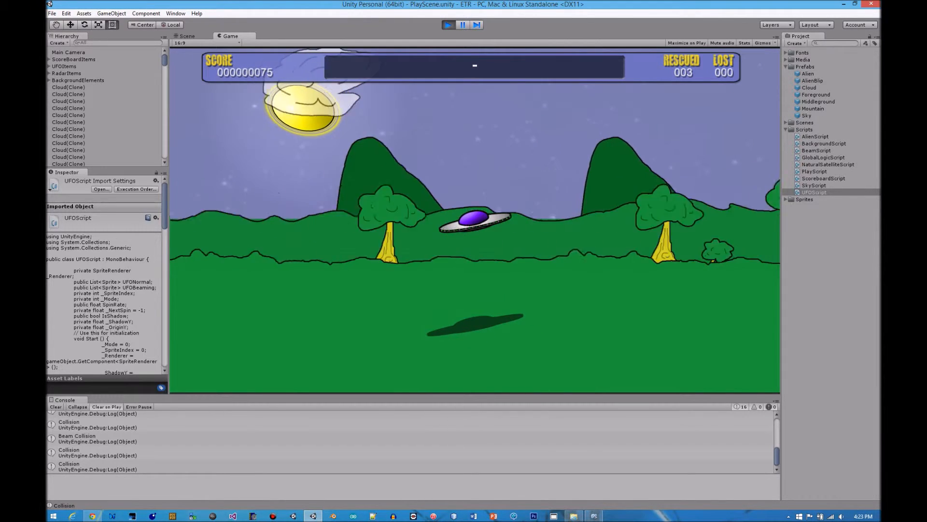
key("Right")
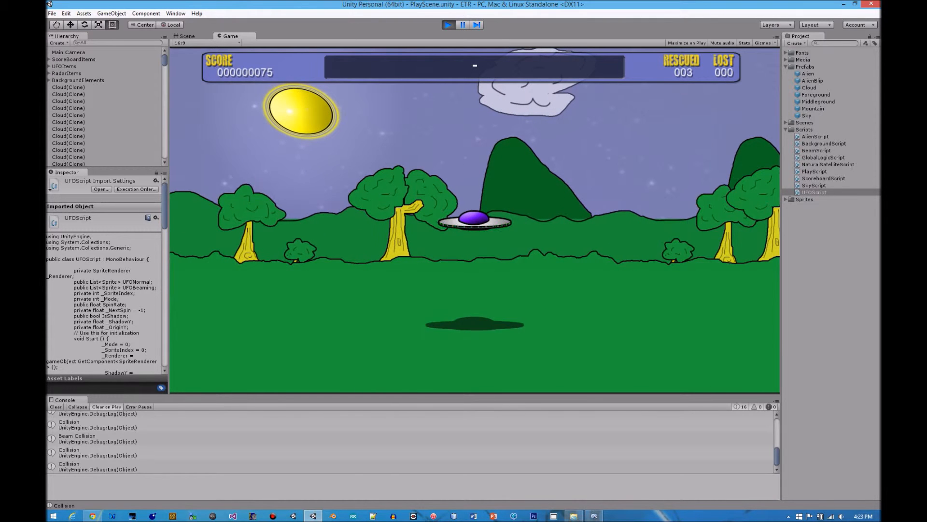
key("Left")
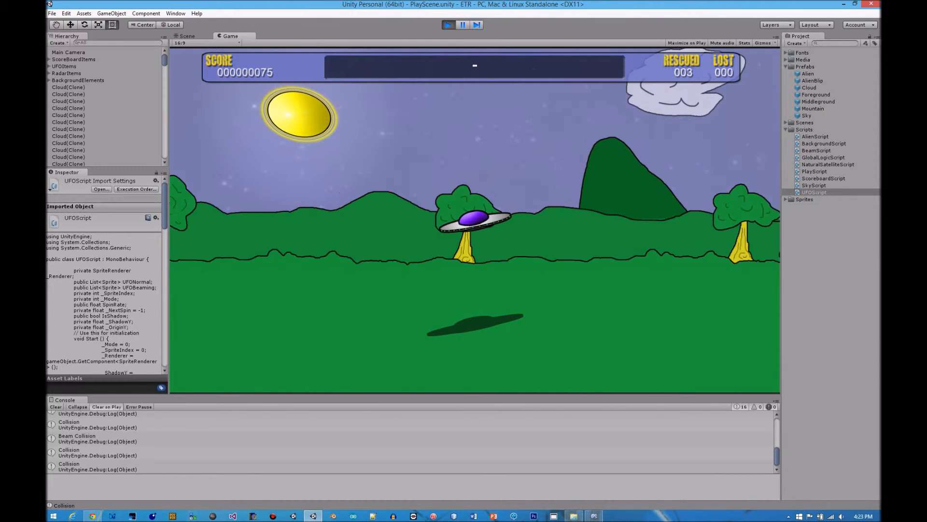
key("Right")
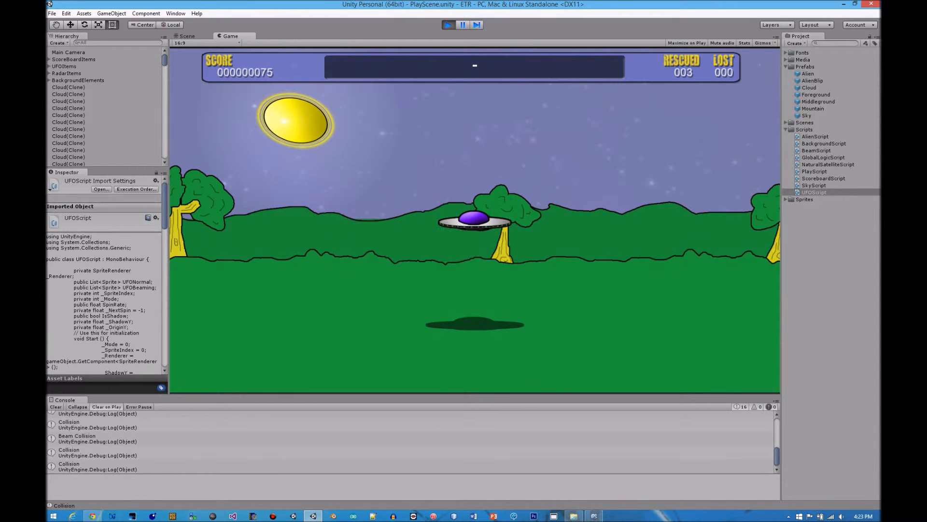
key("Left")
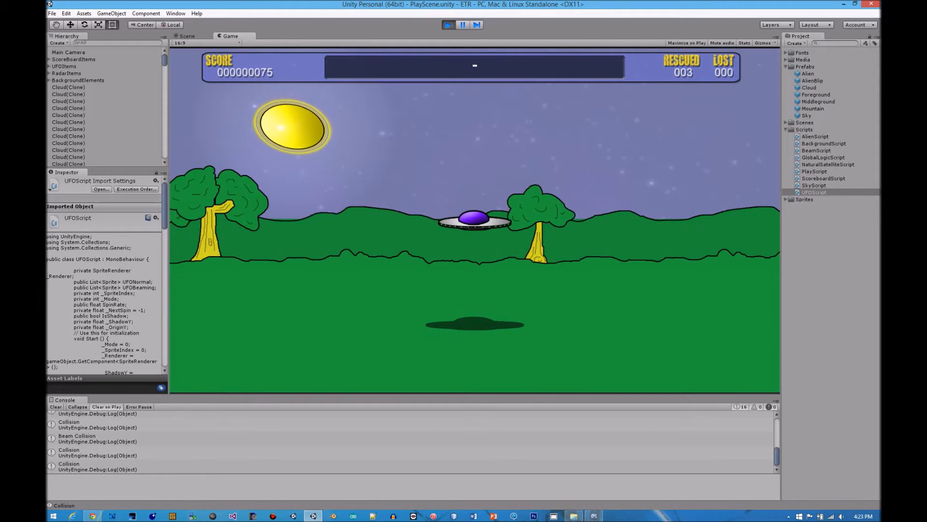
Position the UFO above the alien near the trees and beam it aboard
key("Left")
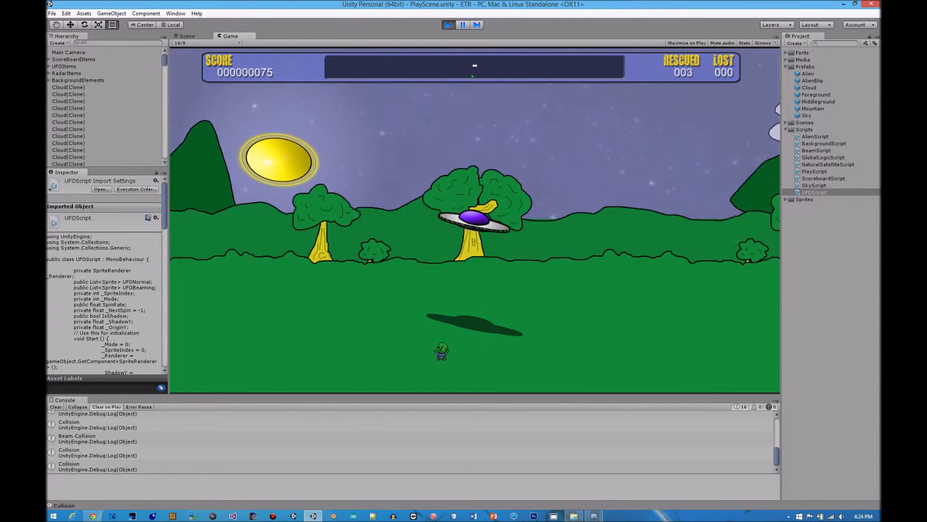
key("Left")
key("Left")
key("Left")
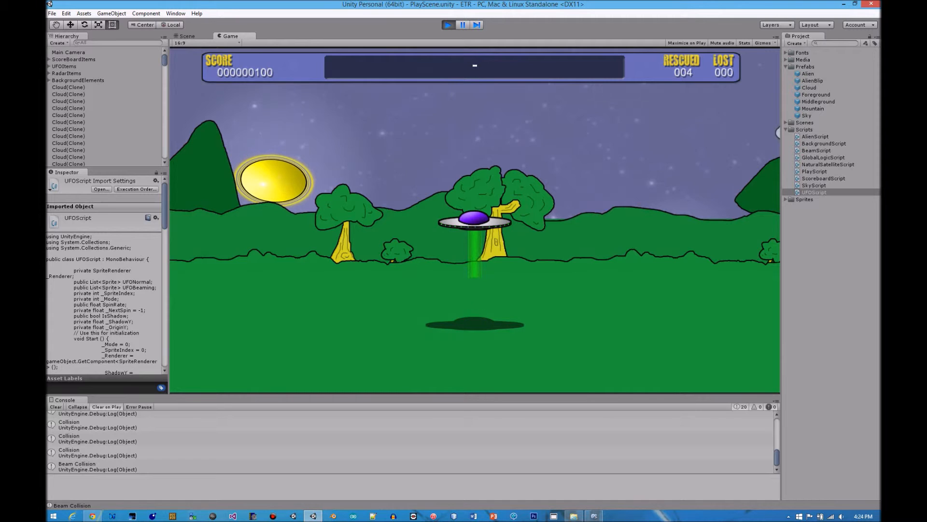
Keep flying the UFO across the landscape while watching the sun set behind the hills
key("Left")
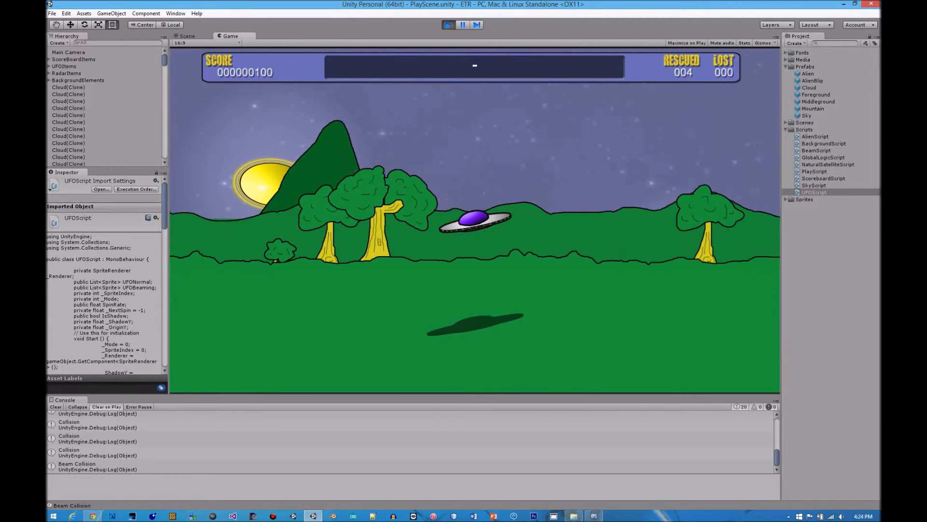
key("Left")
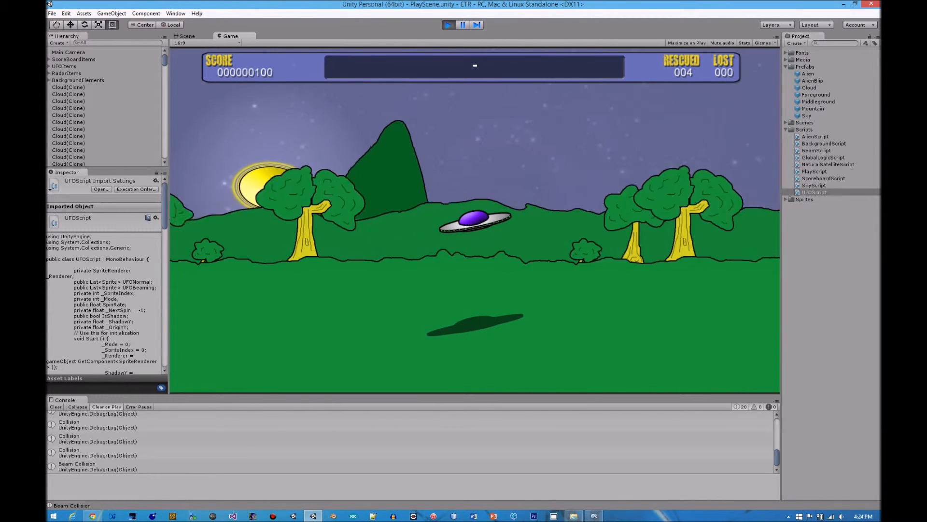
key("Left")
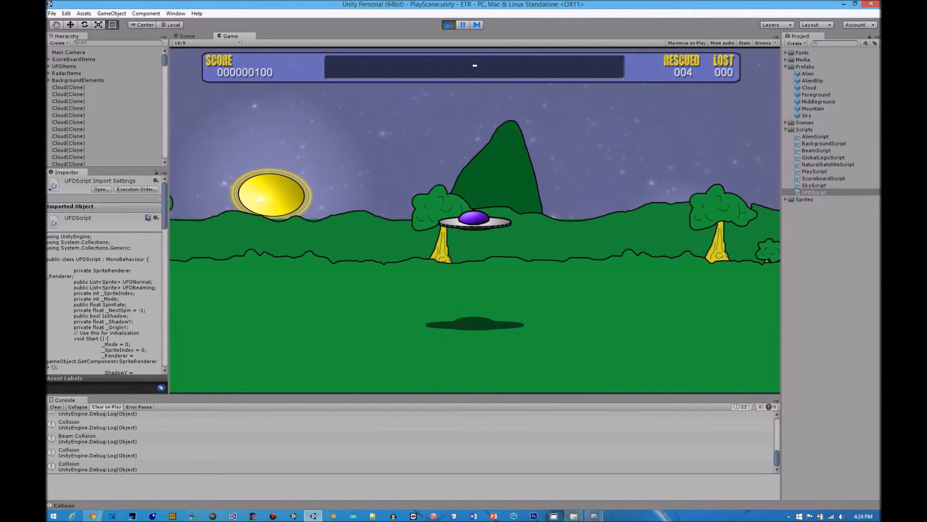
key("Left")
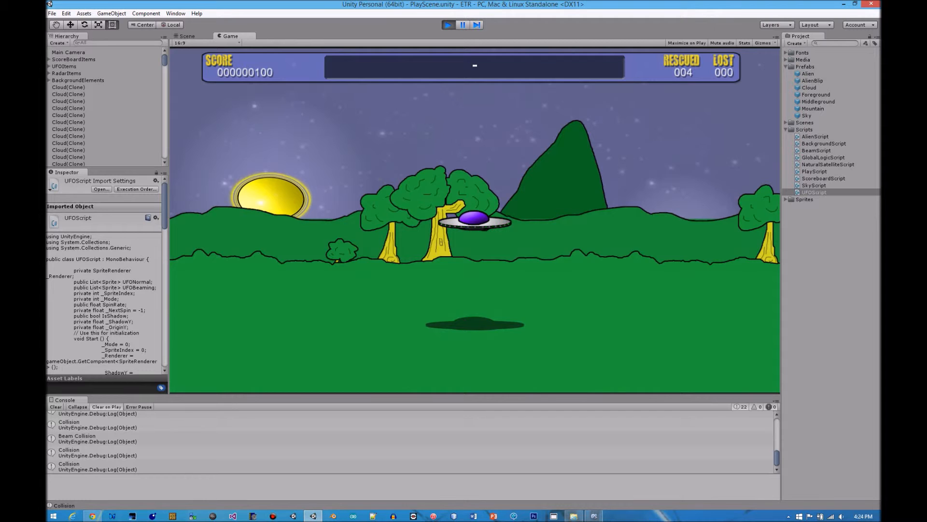
key("Left")
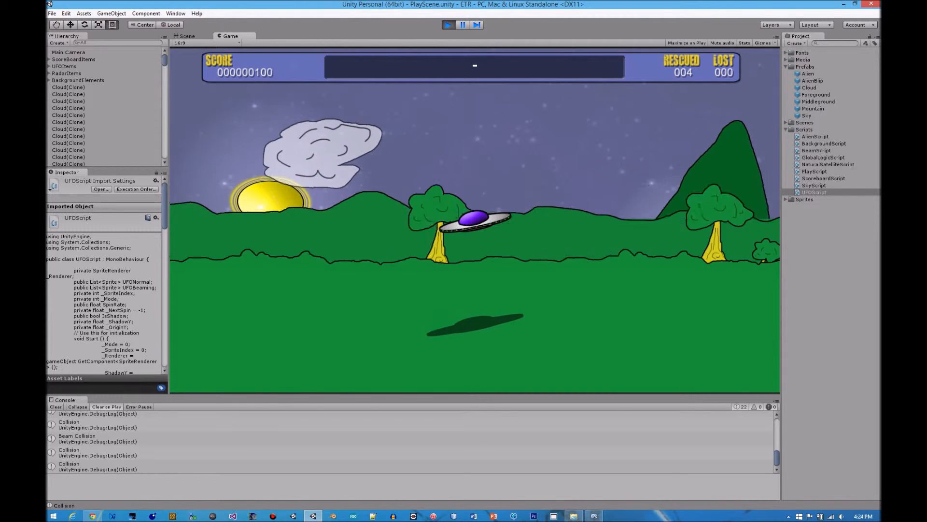
key("Right")
key("Left")
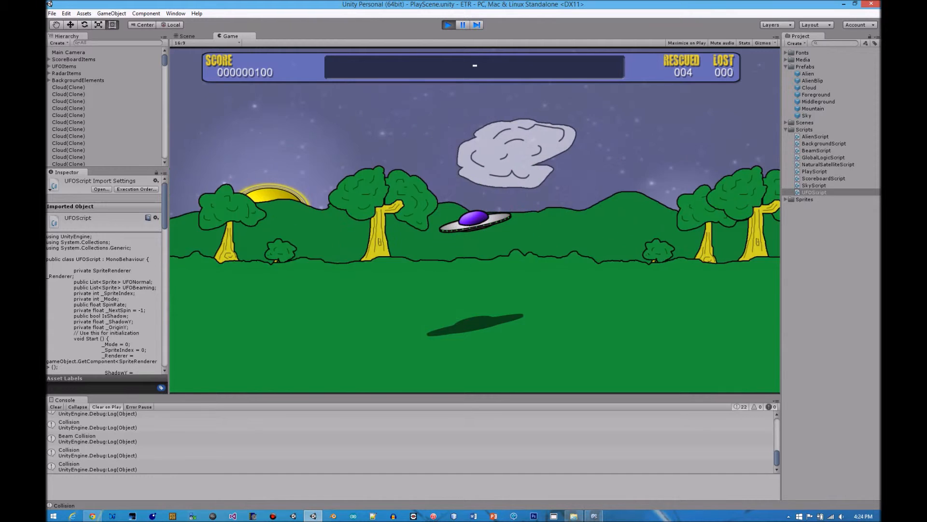
key("Right")
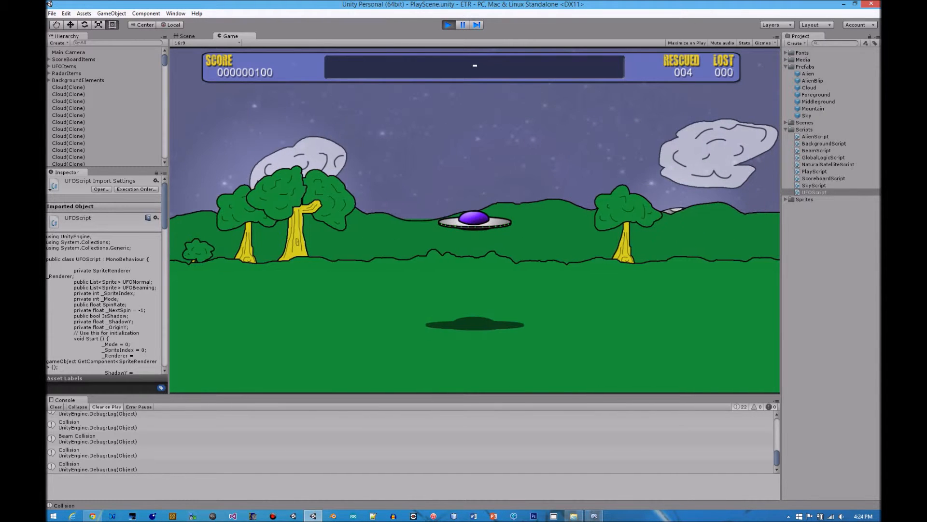
Fly the UFO back and forth over the trees while watching the sun set and the moon rise behind the hills
key("Left")
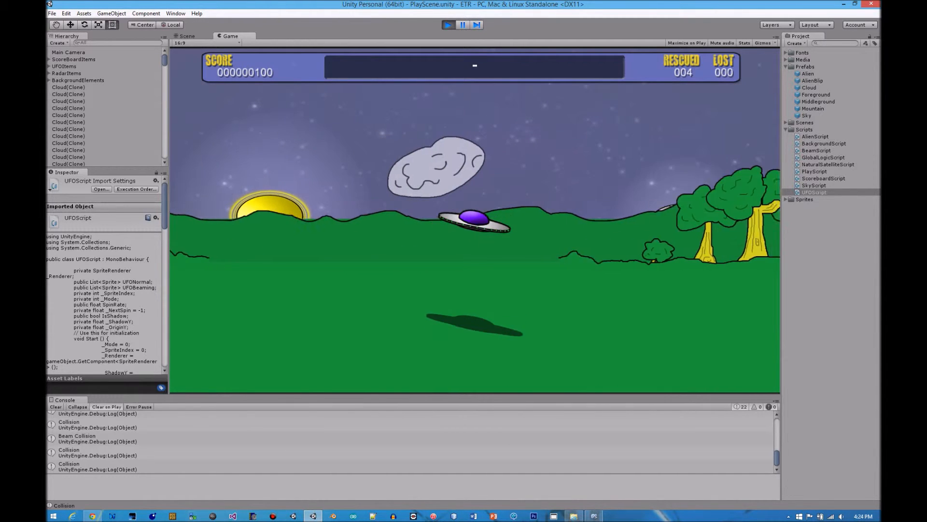
key("Right")
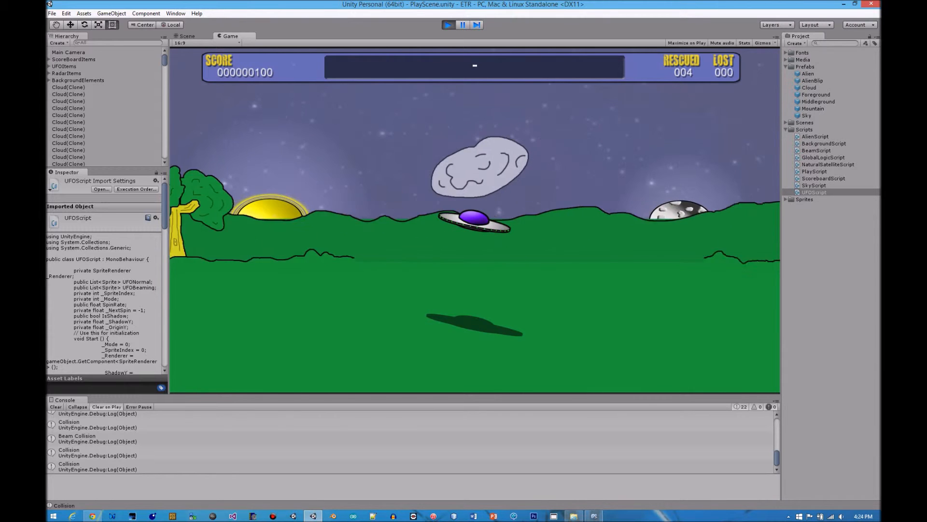
key("Left")
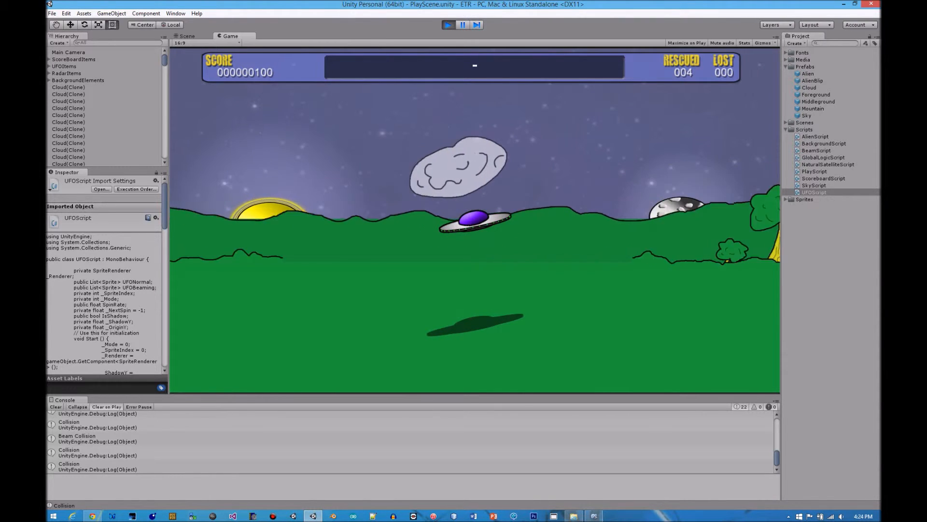
key("Right")
key("Left")
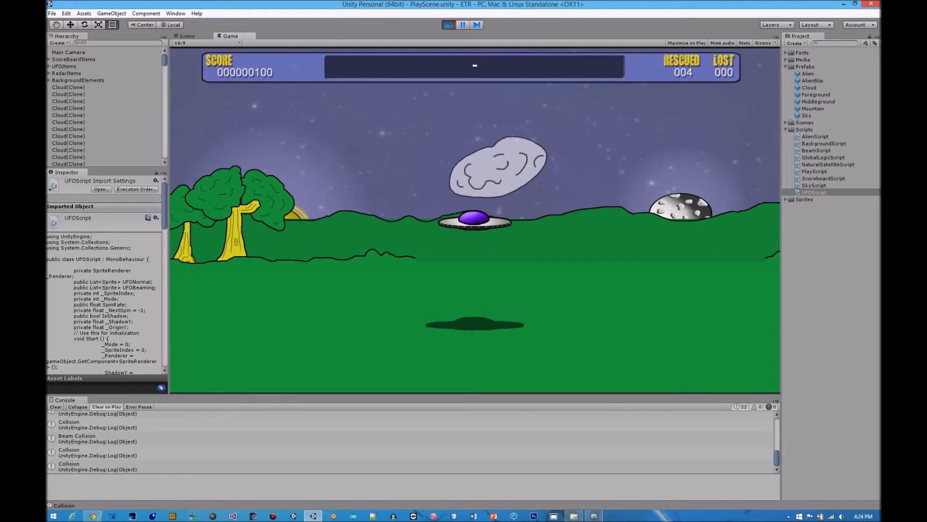
key("Right")
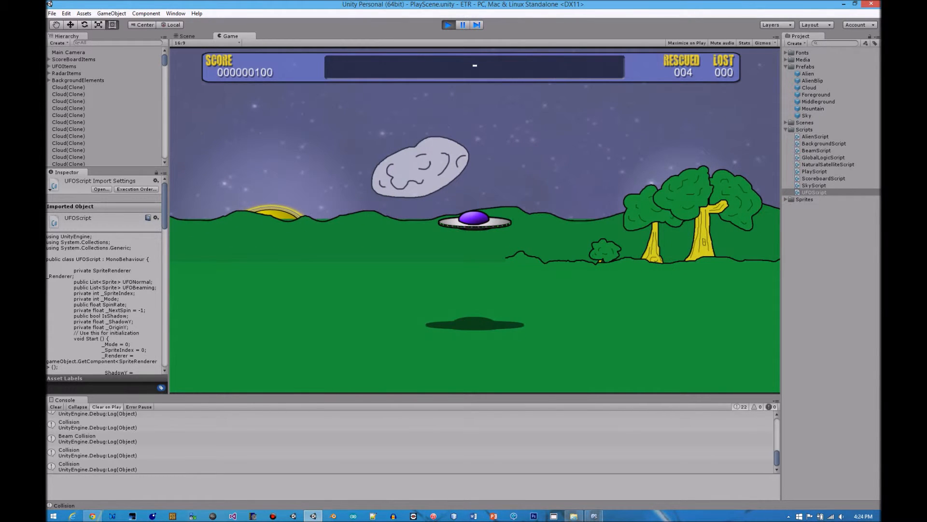
key("Left")
key("Right")
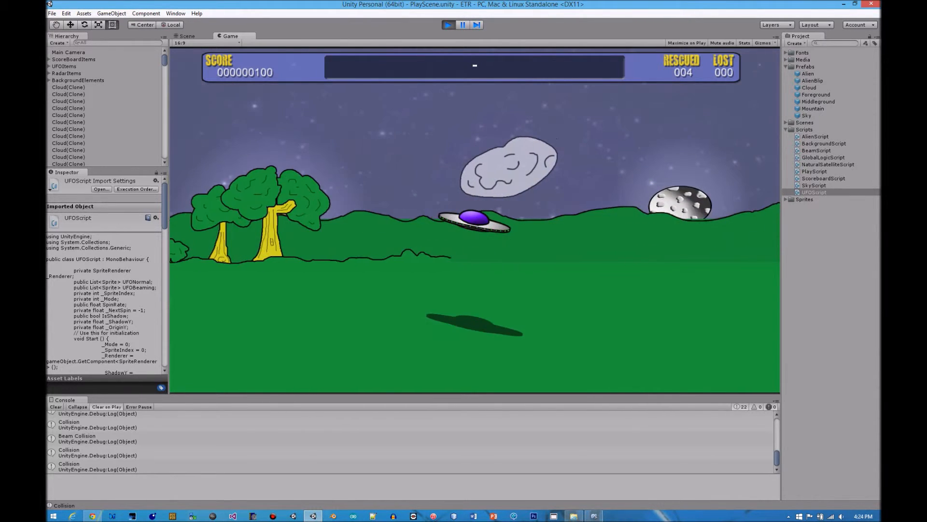
key("Right")
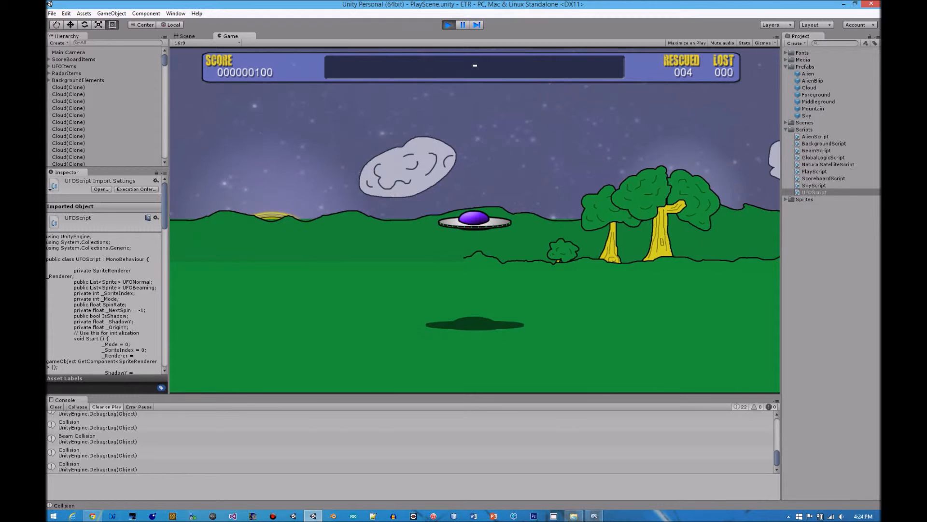
key("Left")
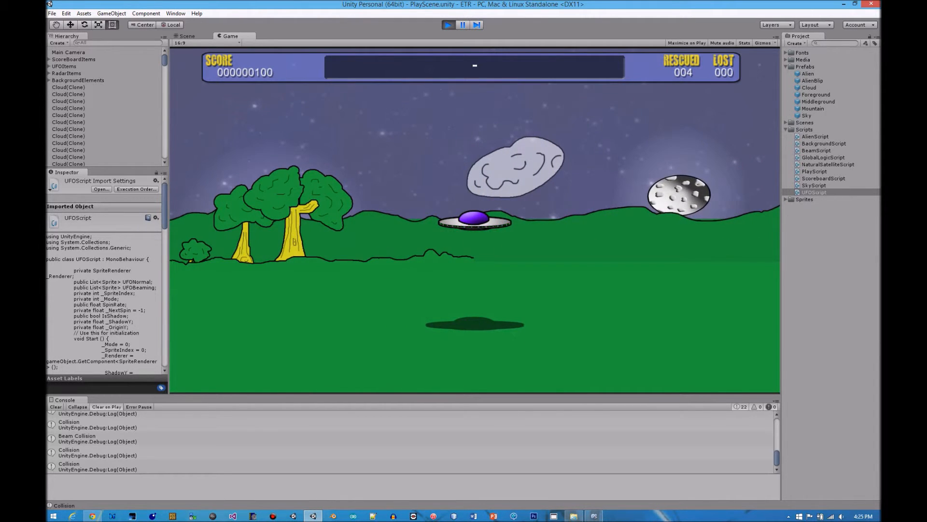
key("Right")
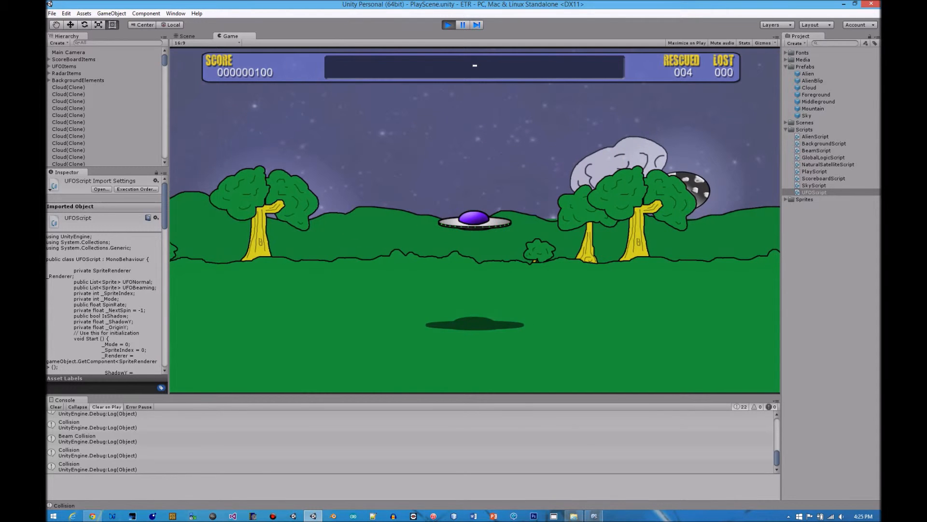
key("Right")
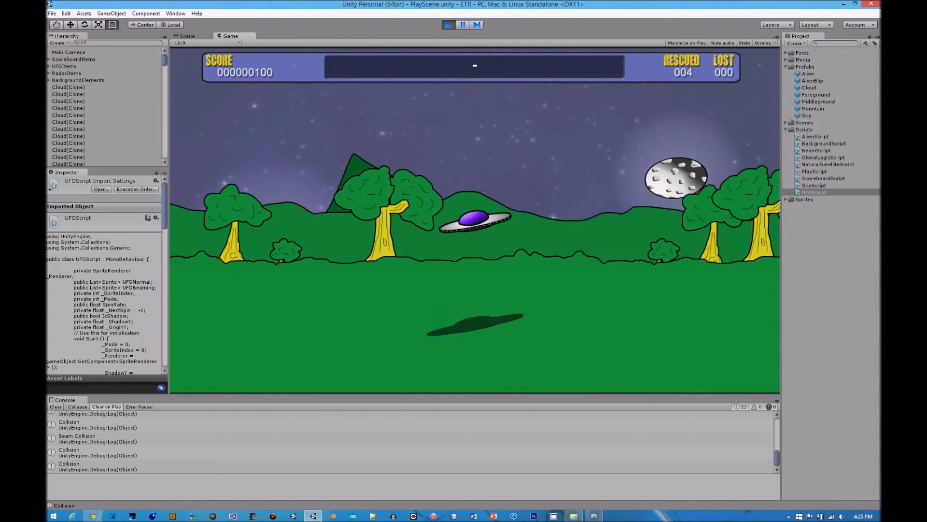
Fly the UFO leftward past the trees and mountains while watching the moon climb in the night sky
key("Left")
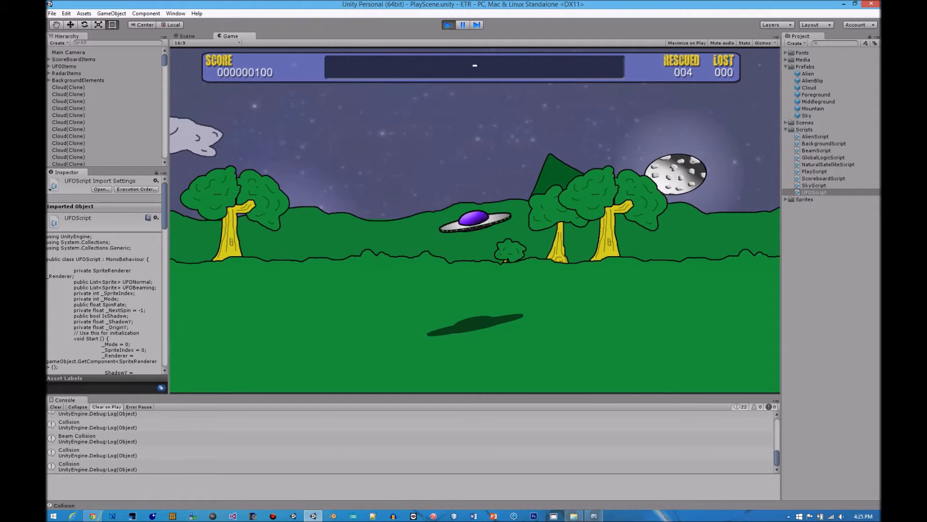
key("Left")
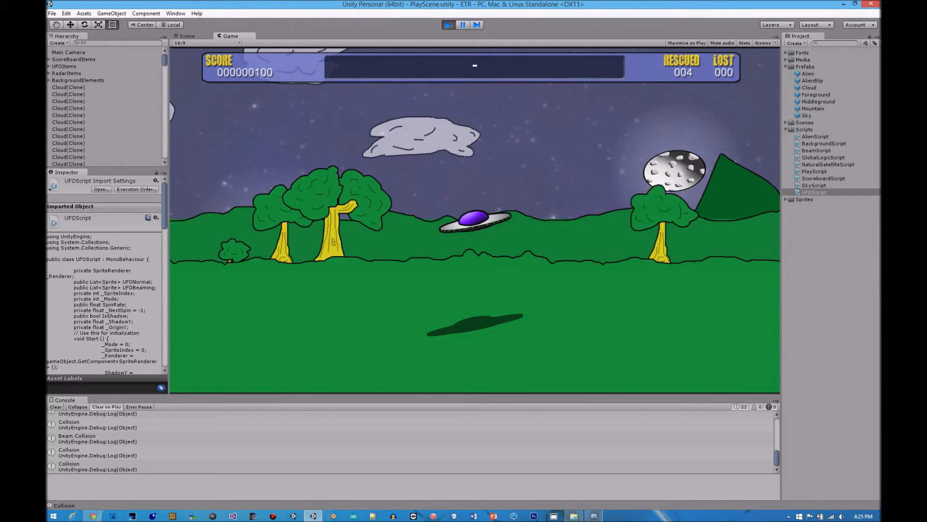
key("Left")
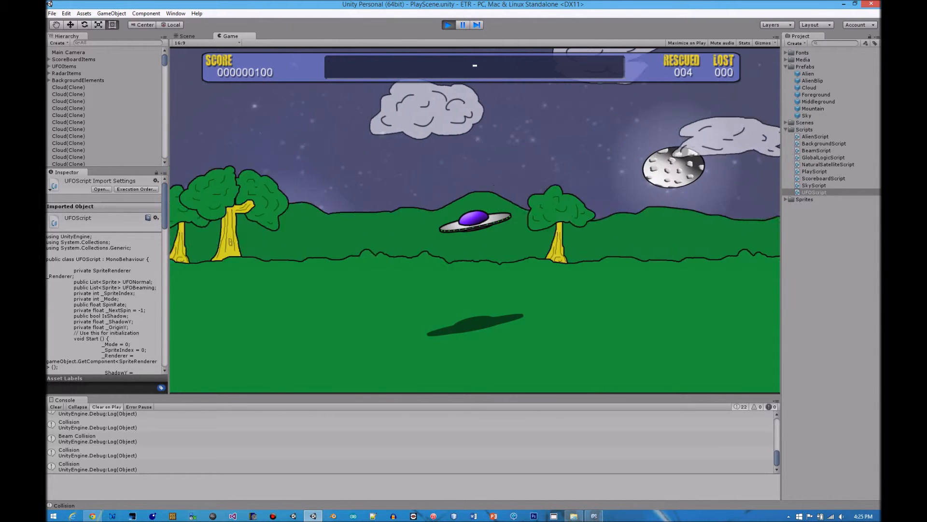
key("Left")
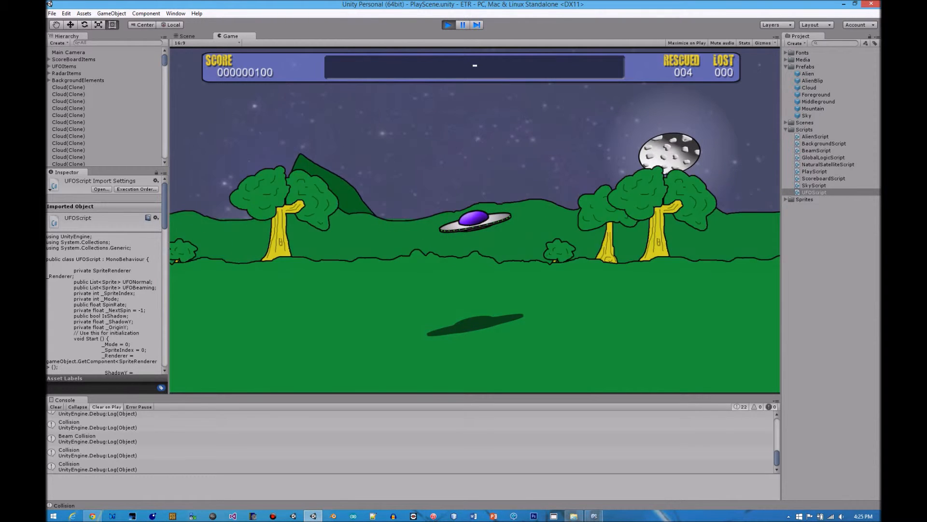
key("Left")
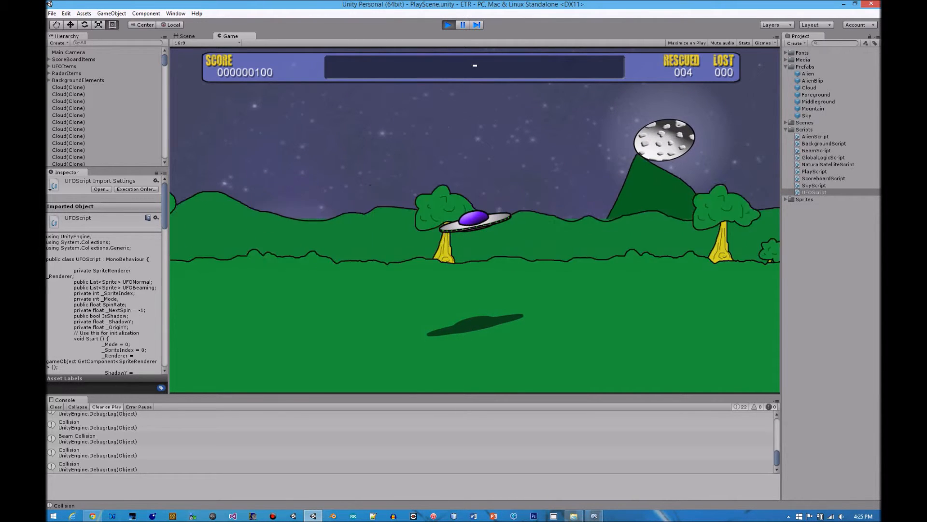
key("Left")
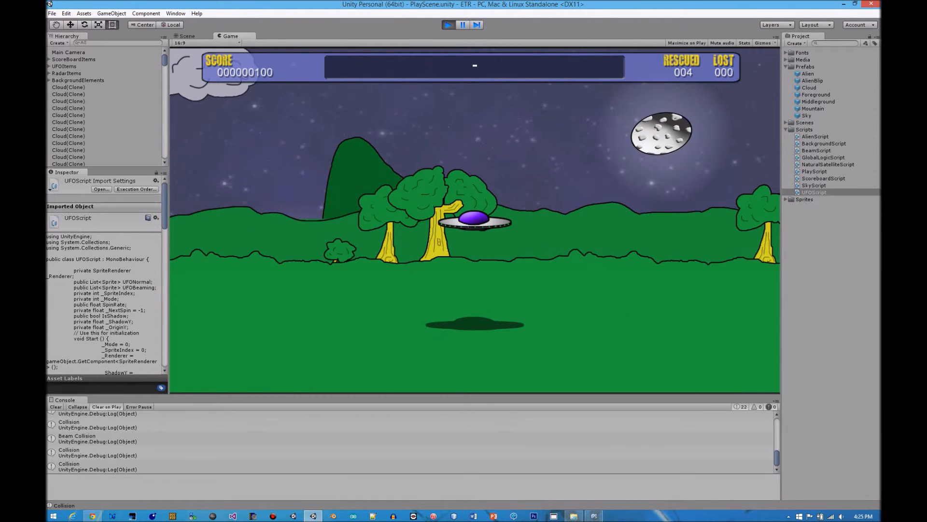
key("Left")
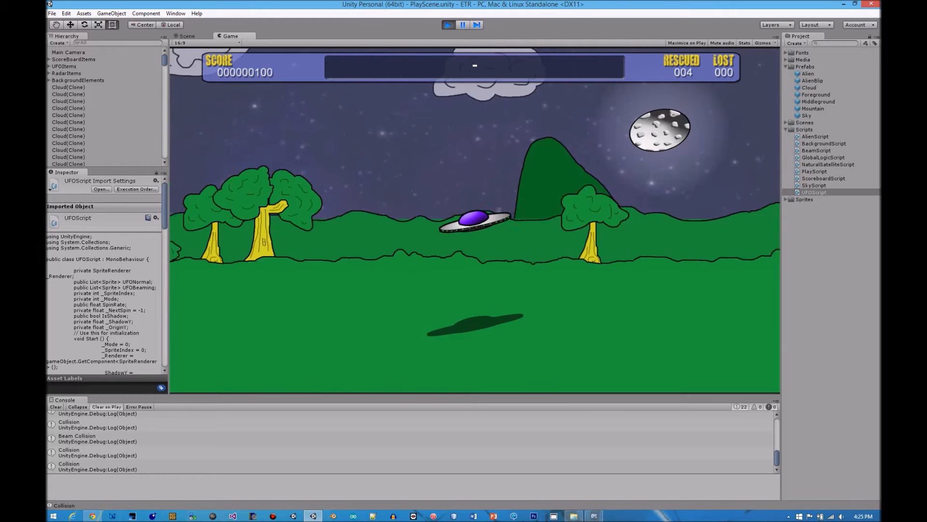
key("Left")
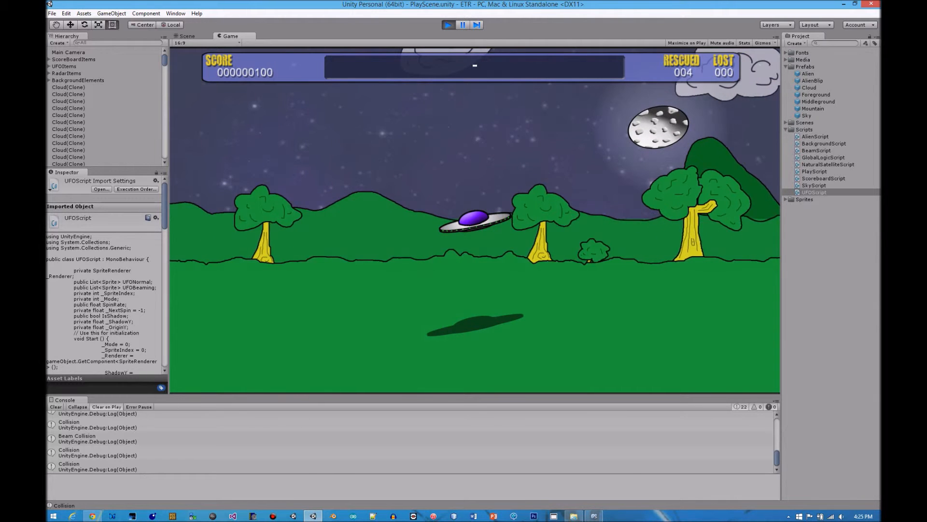
key("Left")
key("Left")
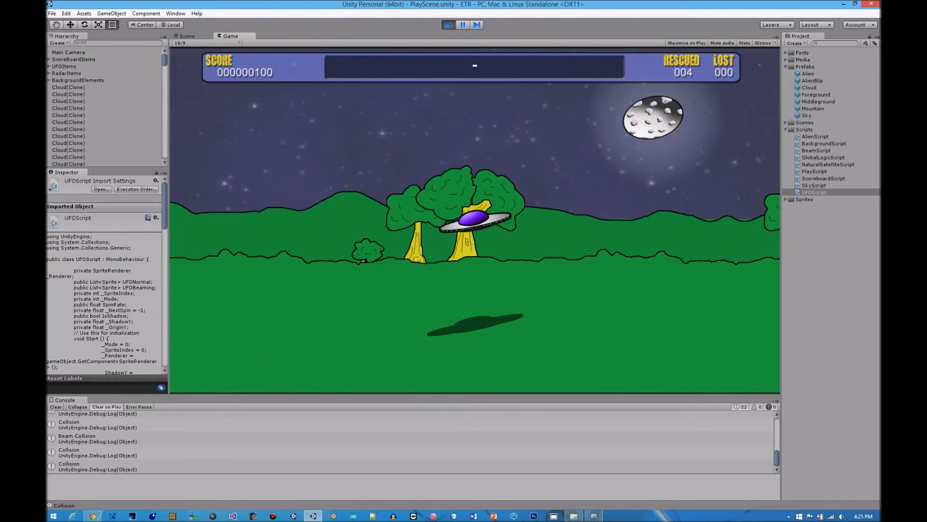
key("Left")
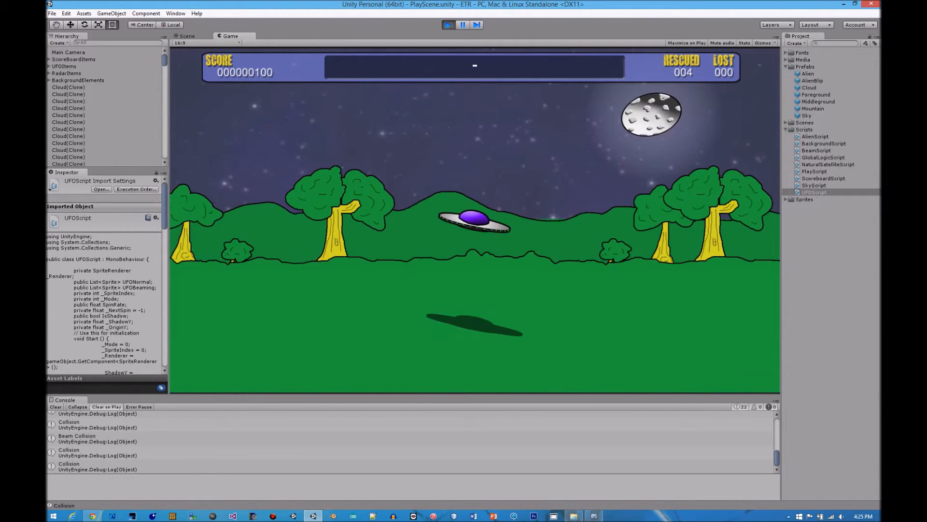
key("Left")
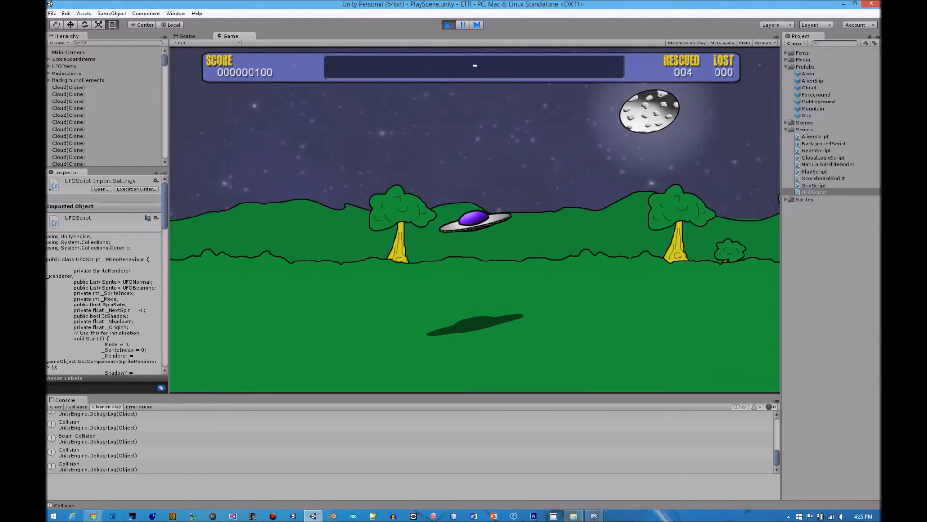
Keep flying the UFO leftward under the darkening sky to examine how the mountains, hills and clouds scroll past
key("Left")
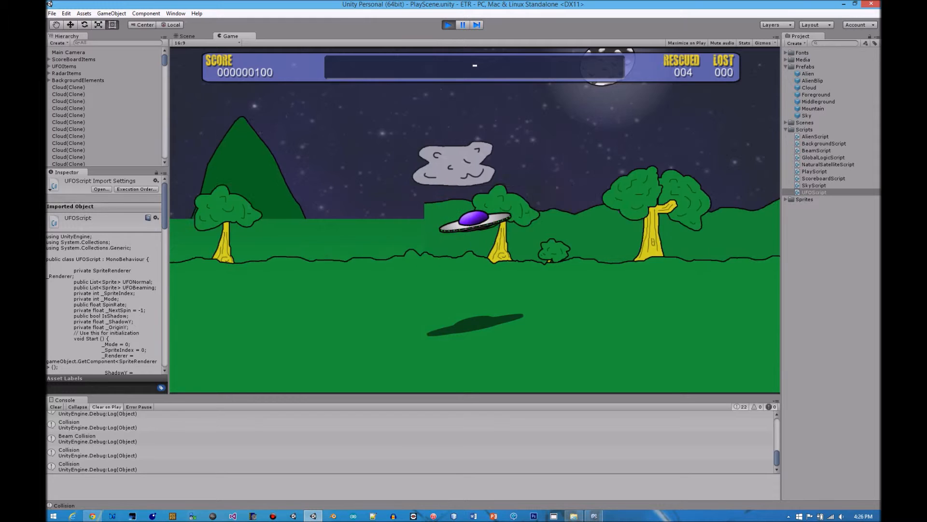
key("Left")
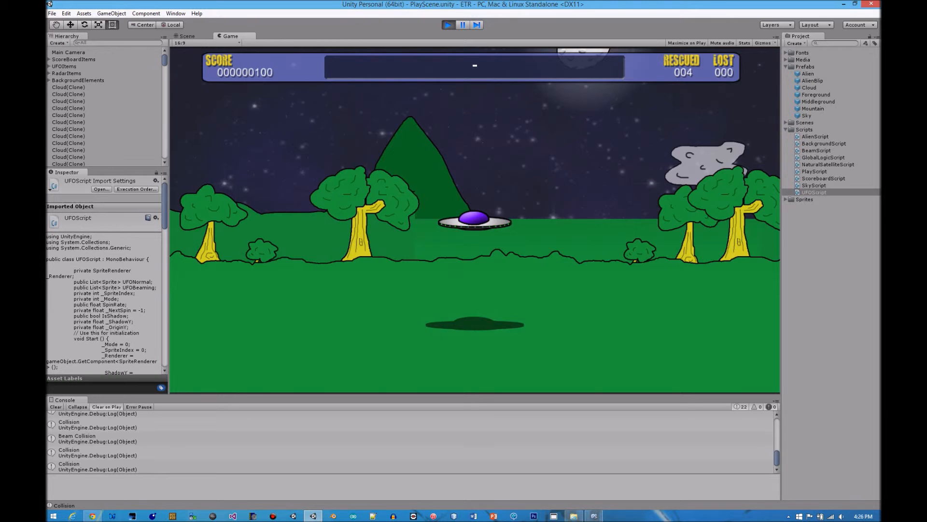
key("Left")
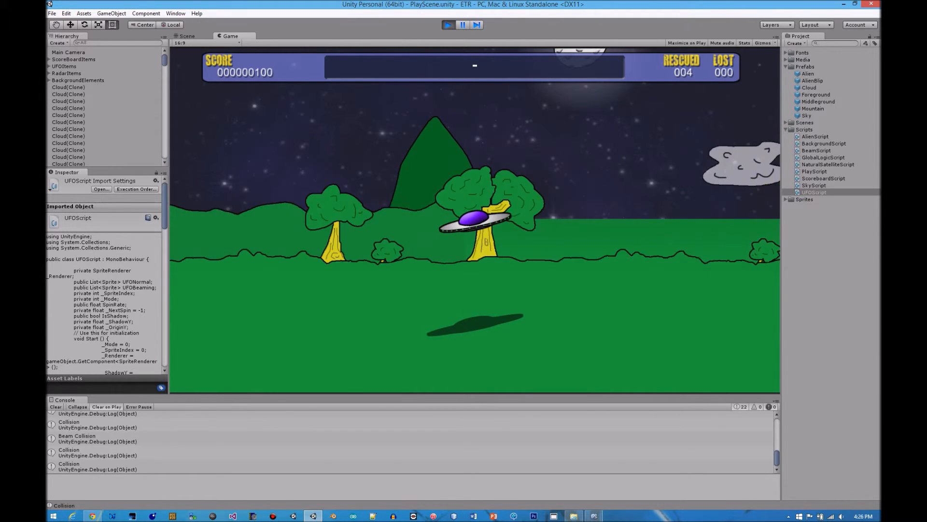
key("Left")
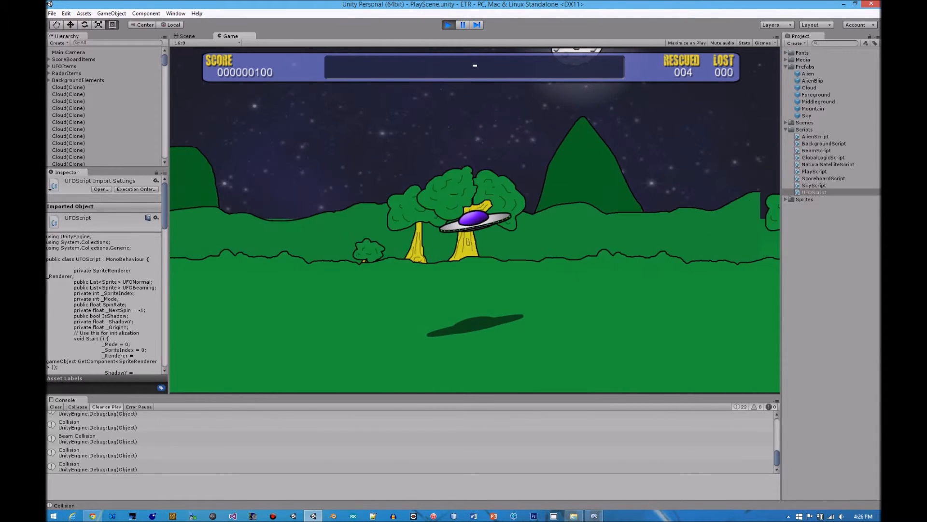
key("Left")
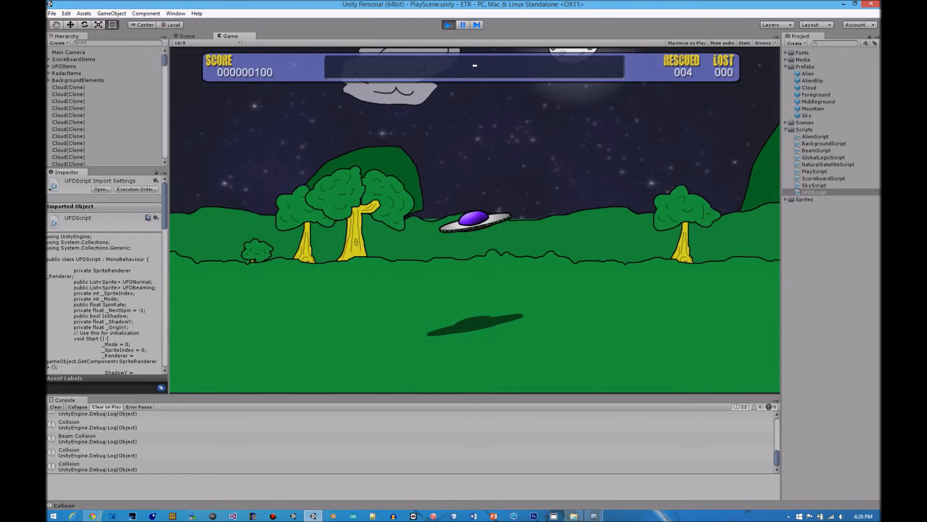
key("Left")
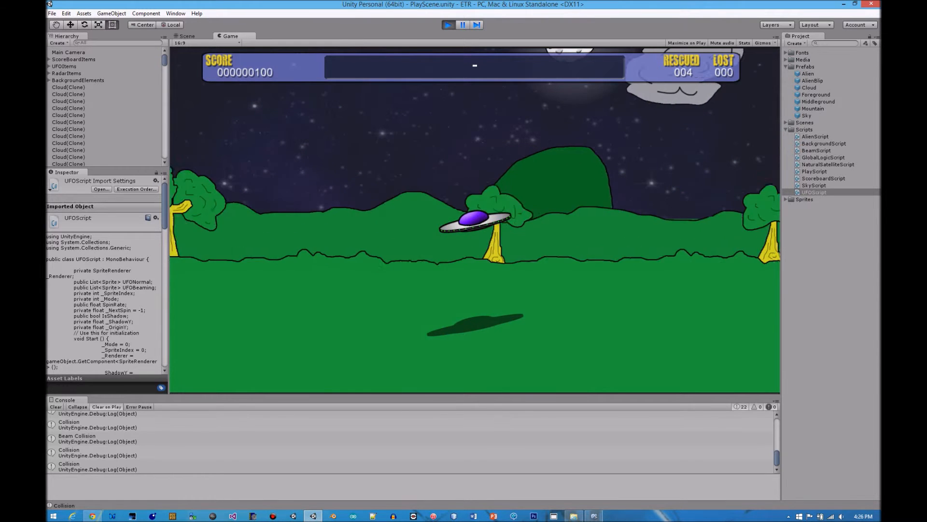
key("Left")
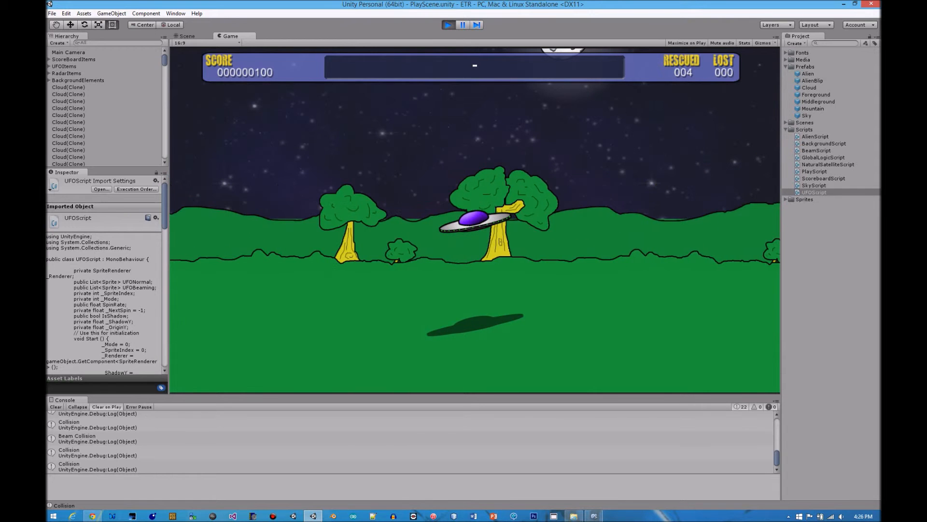
key("Left")
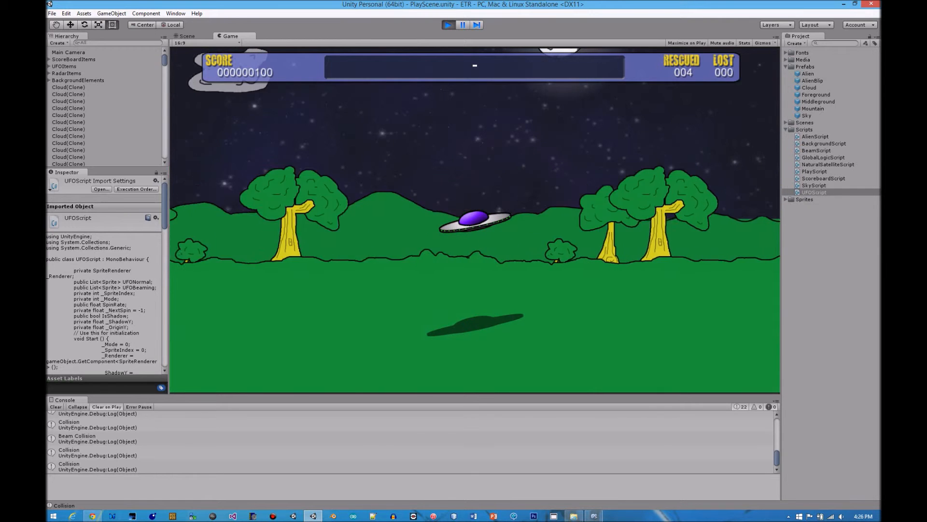
key("Left")
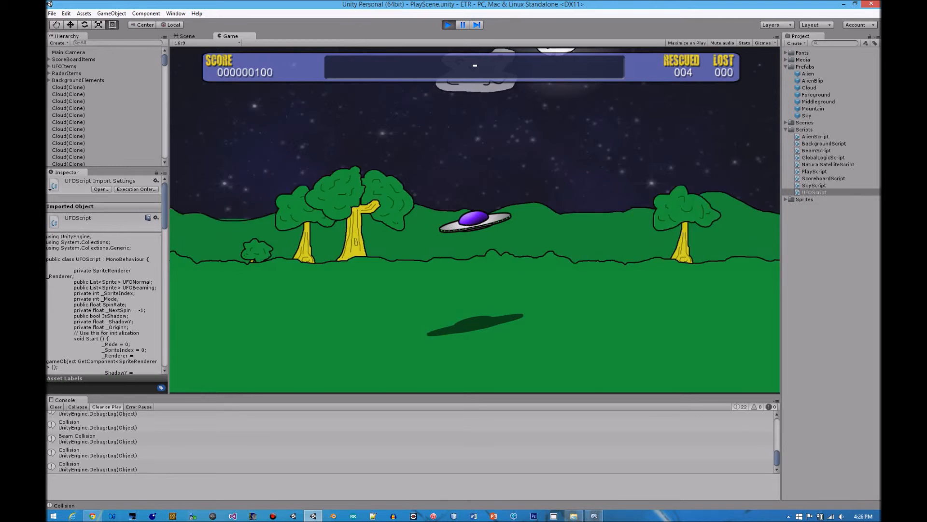
Fly the UFO further left, then back slightly, to examine the seam between the middleground hill pieces
key("Left")
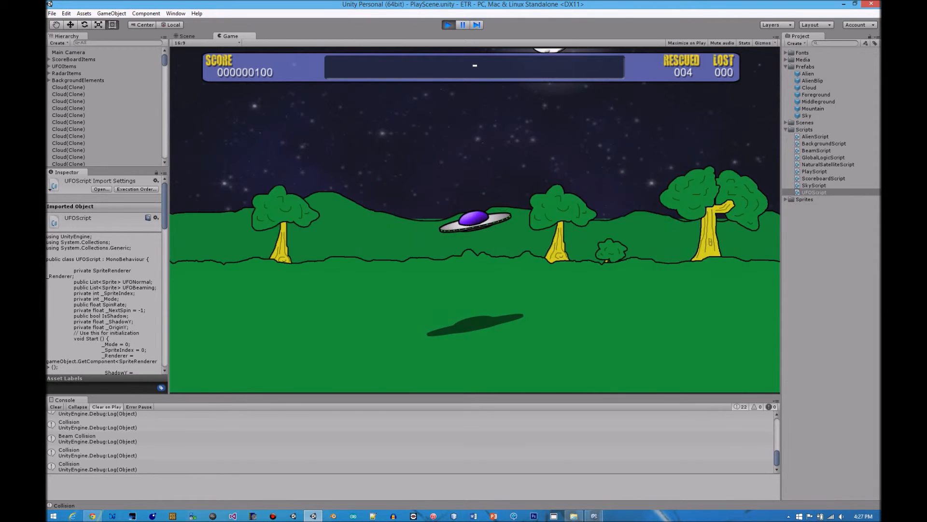
key("Left")
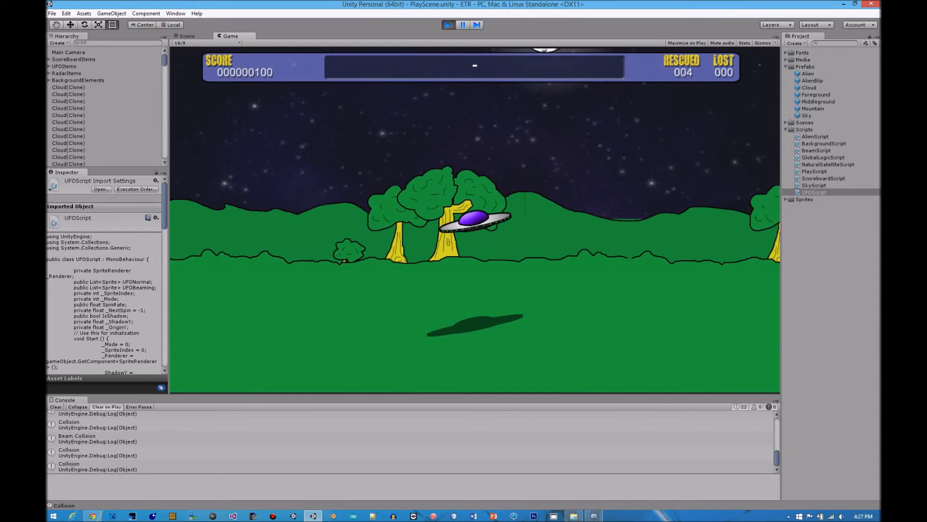
key("Left")
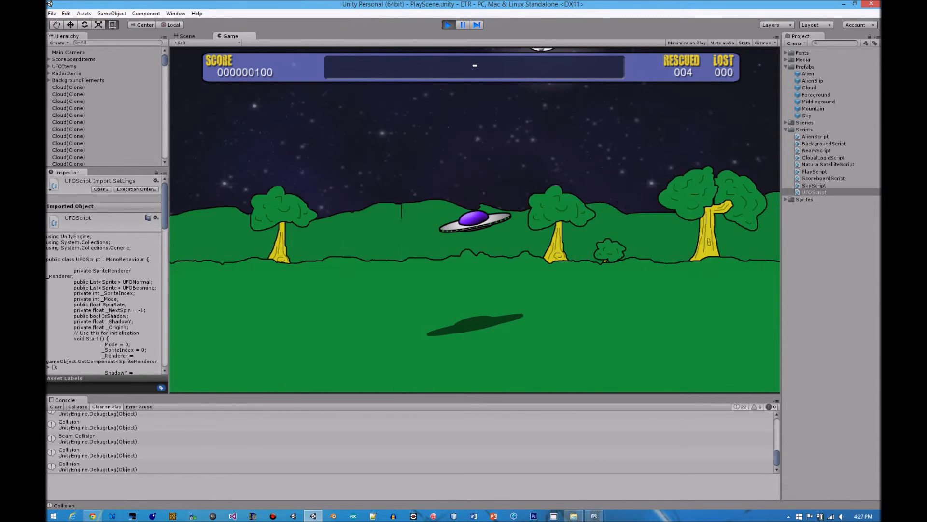
key("Left")
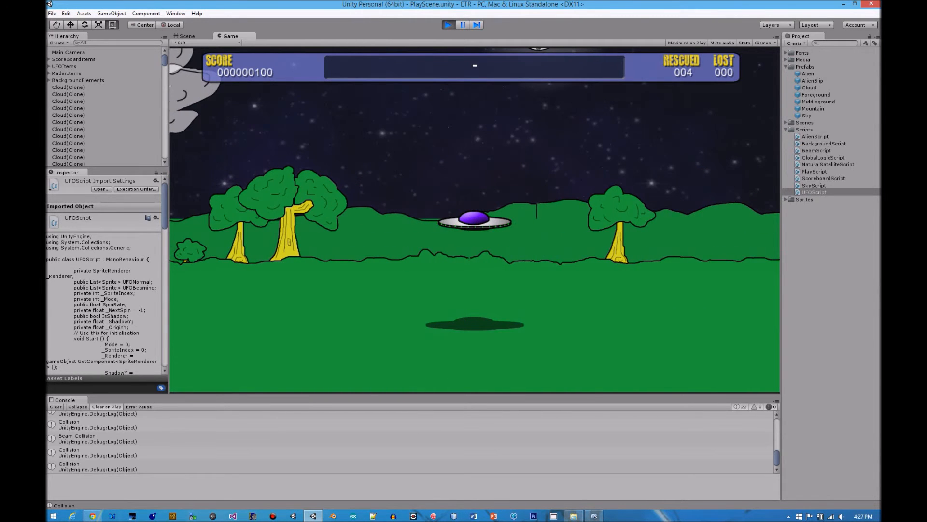
key("Right")
key("Right")
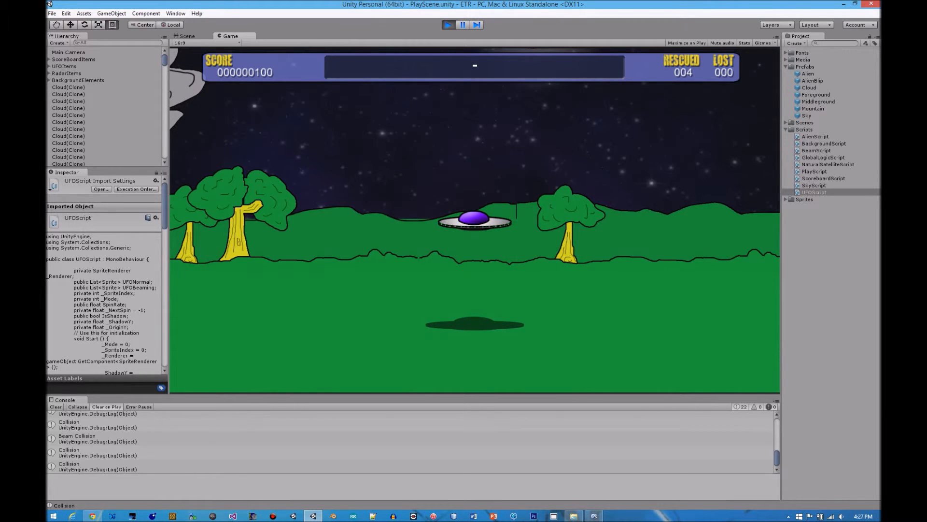
Fly the UFO leftward through the night landscape to examine how the clouds, trees, foreground and hill layers scroll past
key("Left")
key("Left")
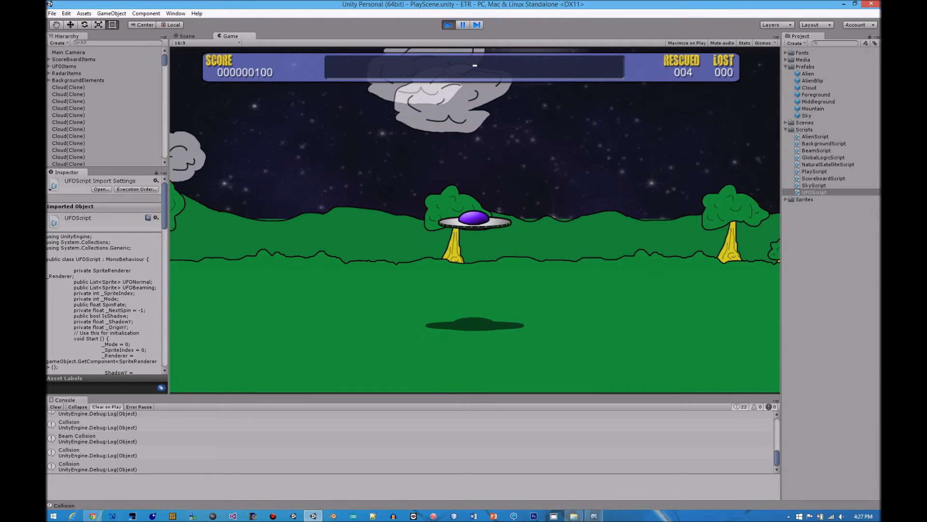
key("Left")
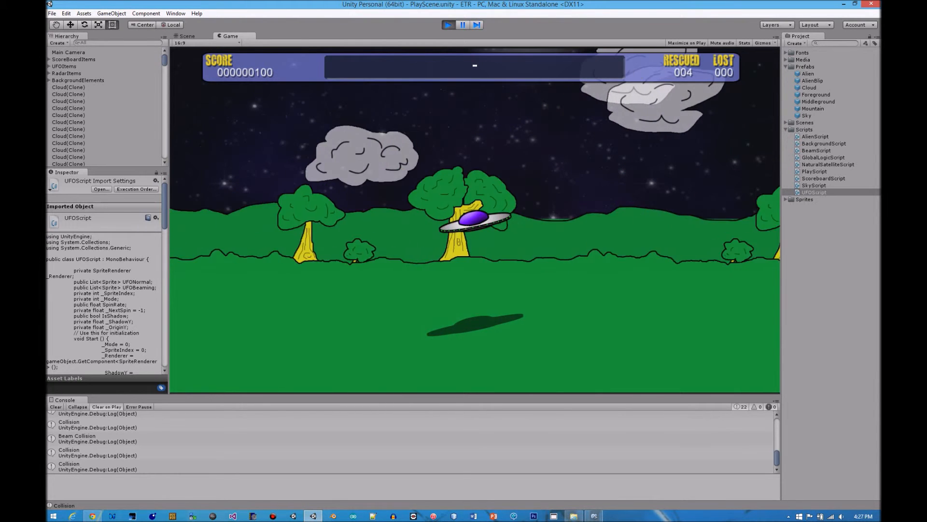
key("Left")
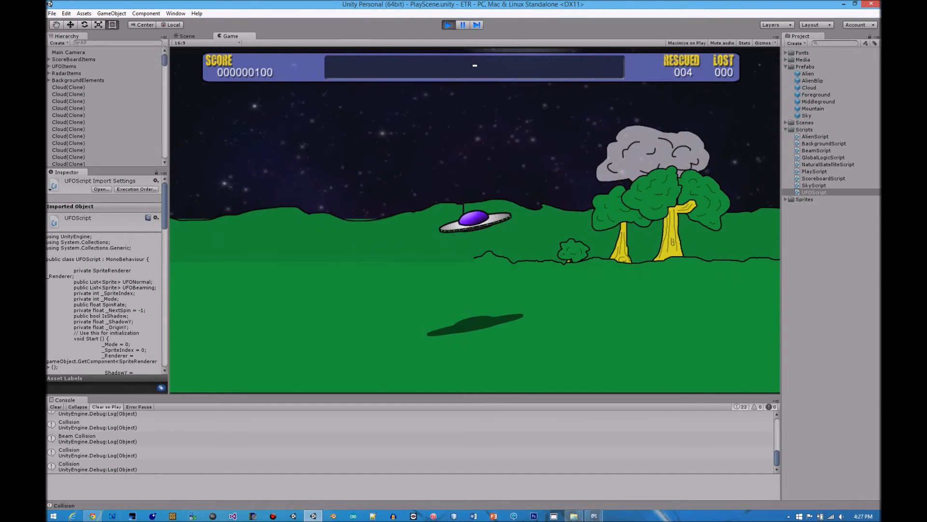
key("Left")
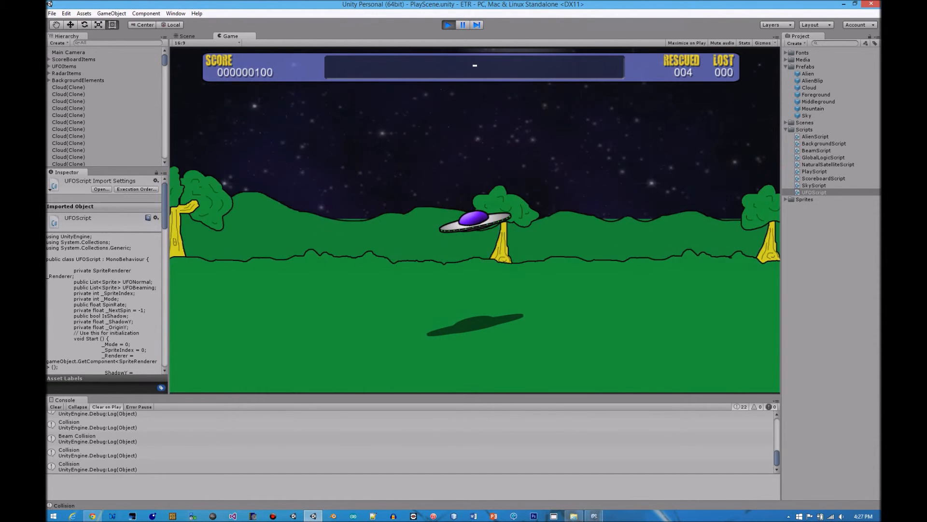
key("Left")
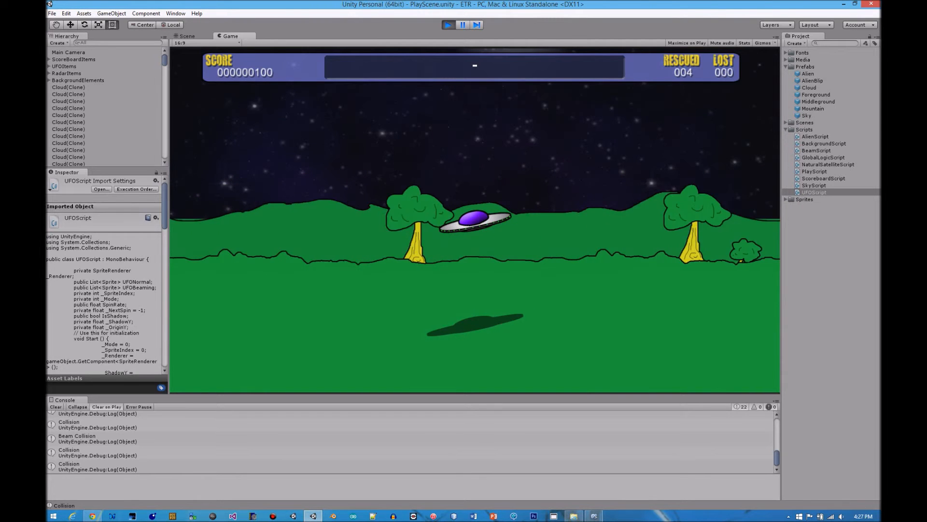
key("Left")
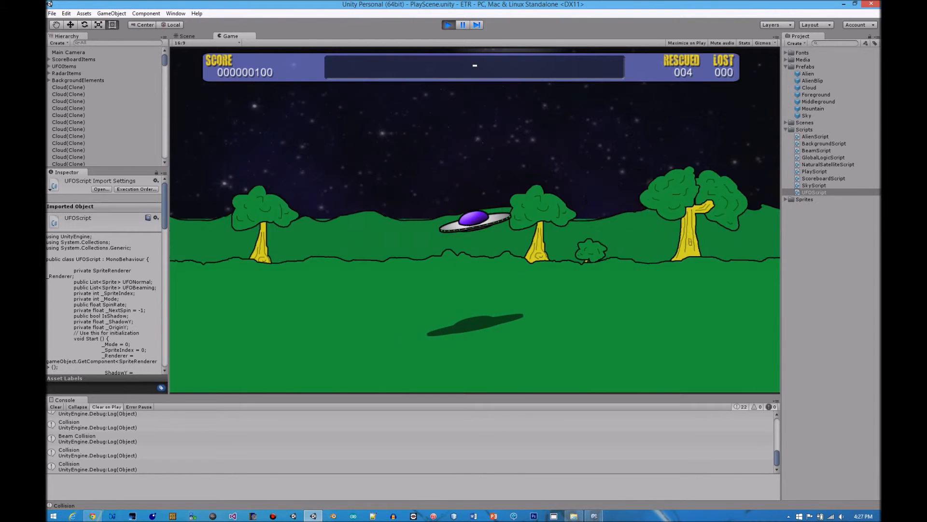
key("Left")
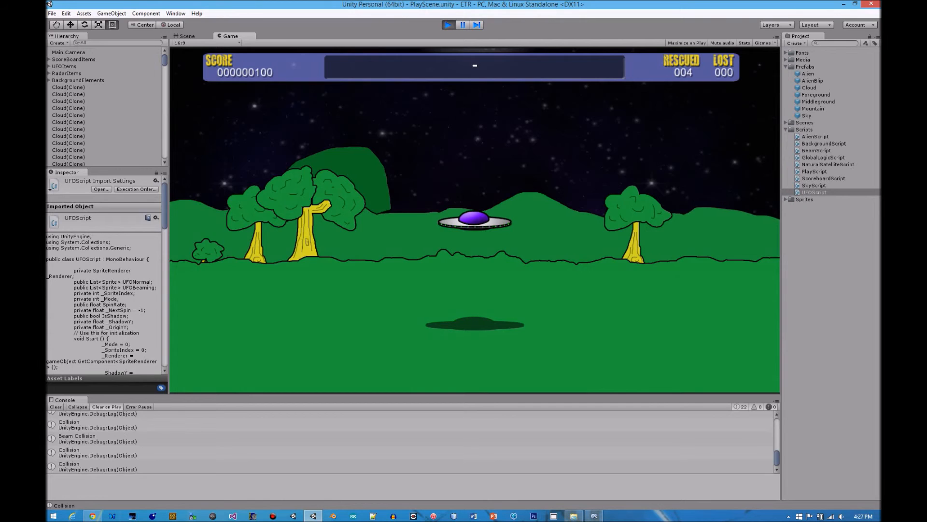
Fire the UFO's green beam at the empty ground beneath it, and slightly widen the Hierarchy and Inspector column
key("space")
key("space")
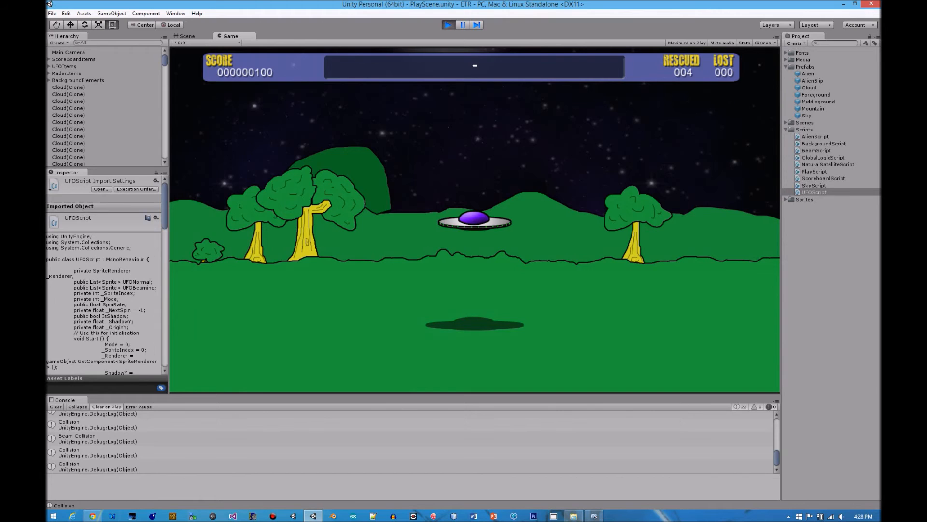
key("space")
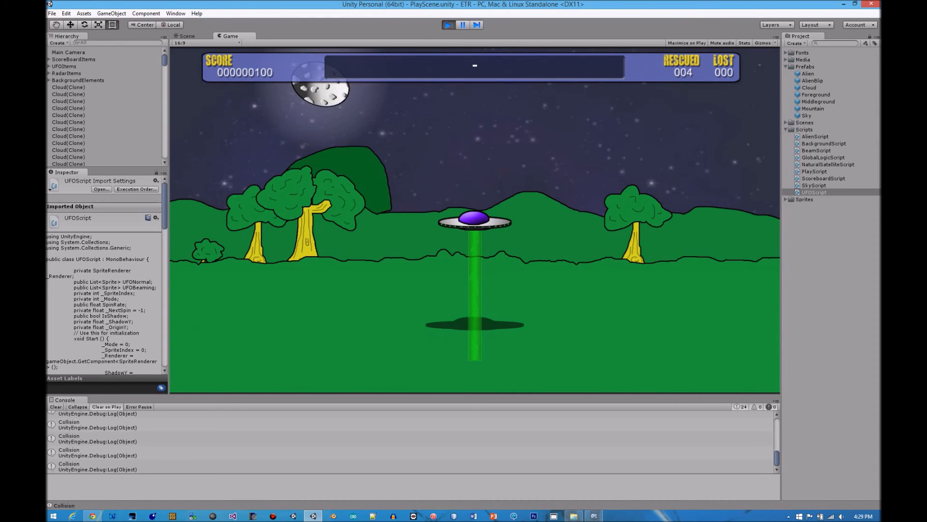
left_click_drag(169, 217, 188, 217)
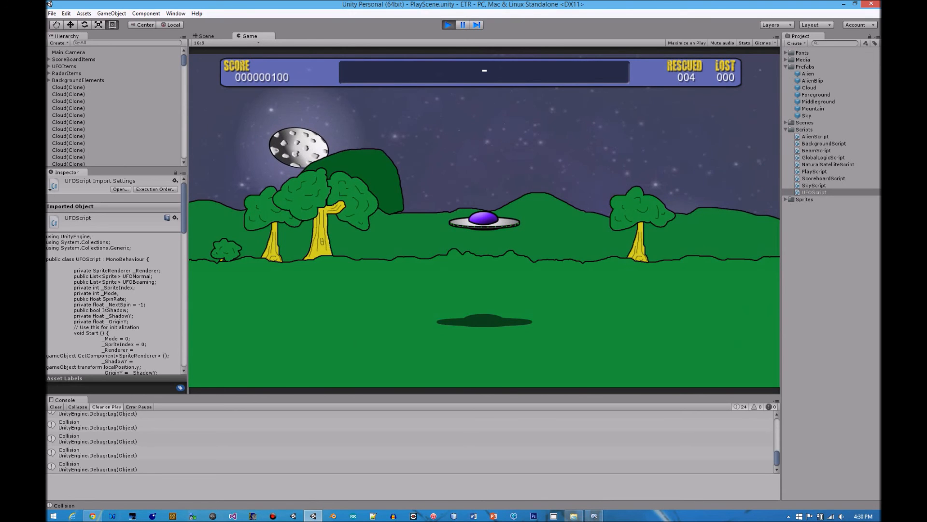
Switch to MonoDevelop and review GlobalLogicScript.cs, from its static variables and enums to the RescueAlien and LoseAlien methods
key("alt+Tab")
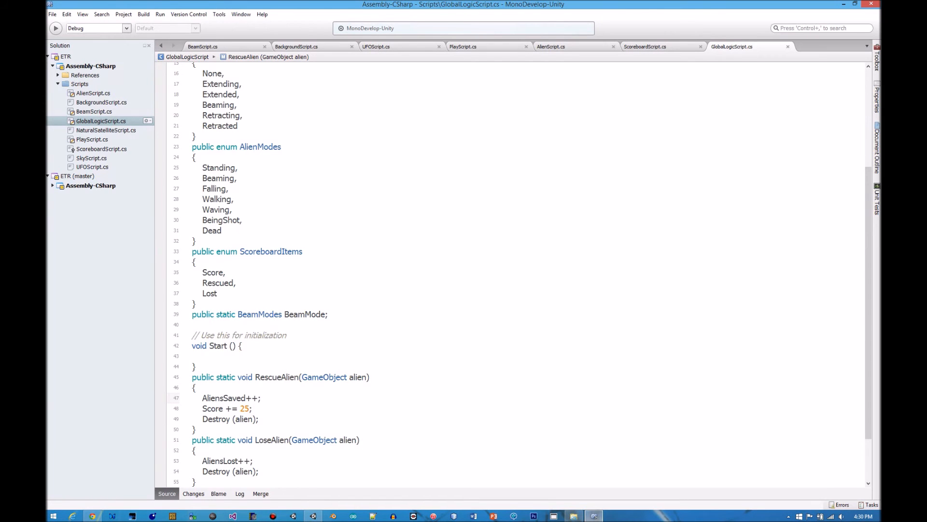
scroll(522, 274, "down", 4)
scroll(521, 274, "up", 6)
scroll(512, 274, "up", 3)
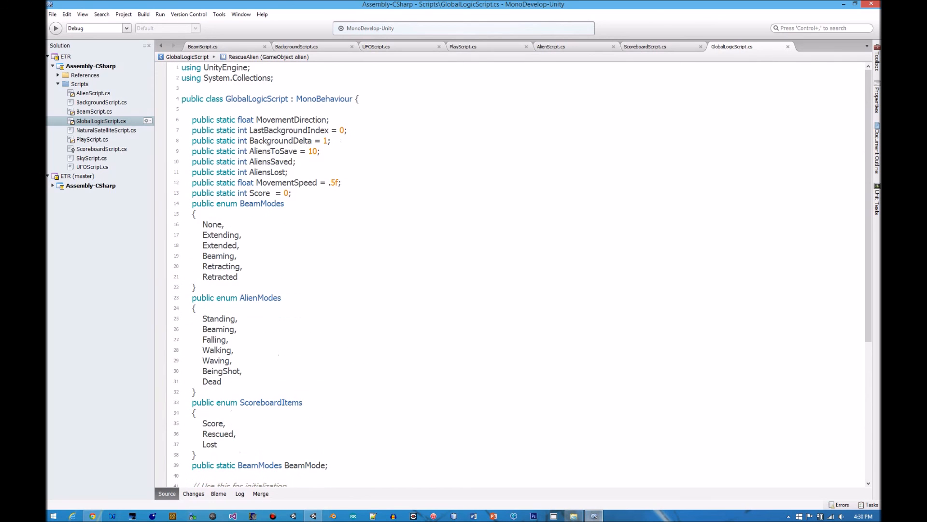
scroll(512, 274, "down", 7)
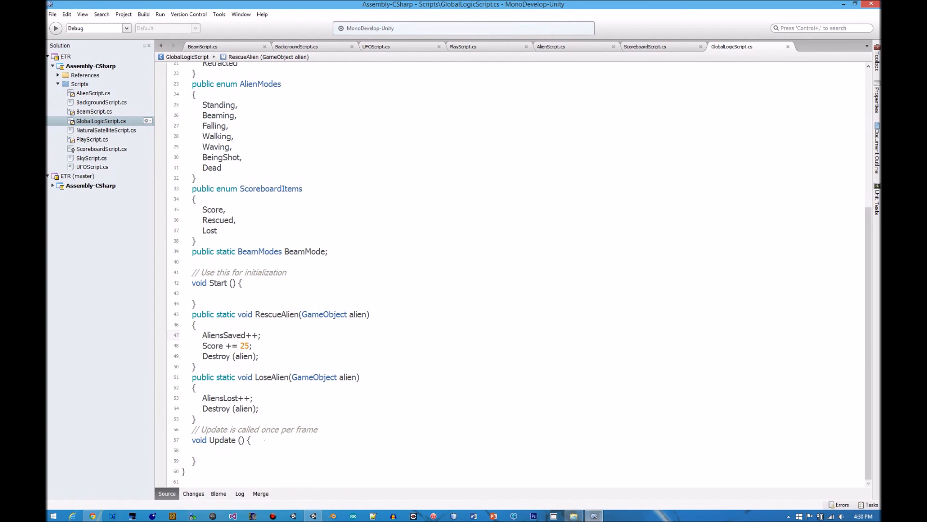